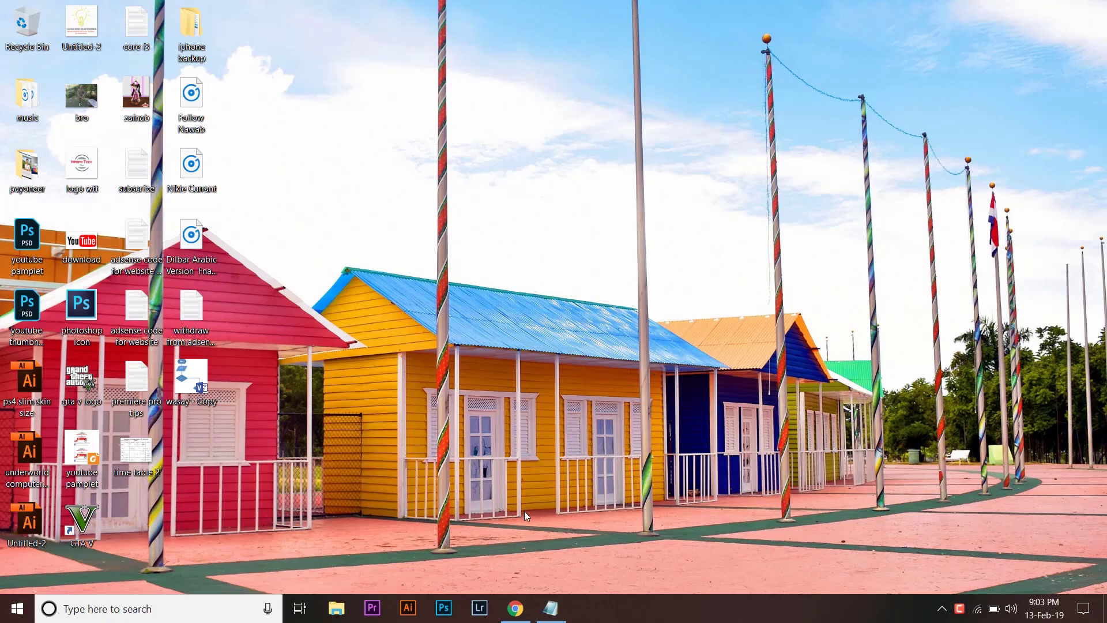
Restore the Chrome window showing the AdSense Home dashboard with its $117.40 balance.
click(515, 609)
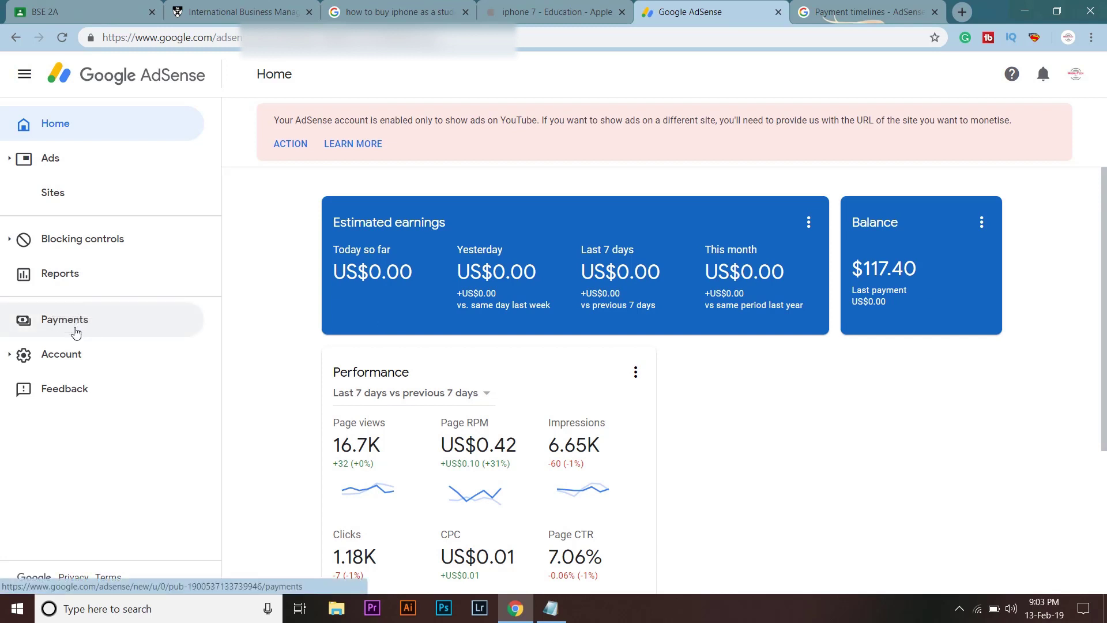
Go to Payments and open Manage payment methods from the How you get paid card.
click(75, 331)
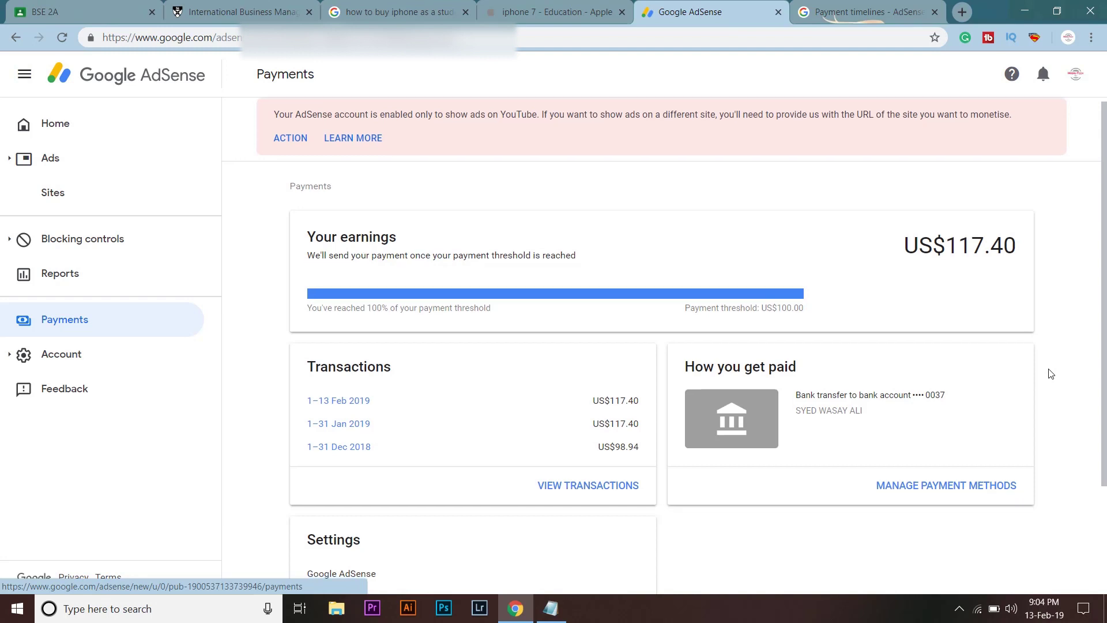
scroll(1051, 374, down, 1)
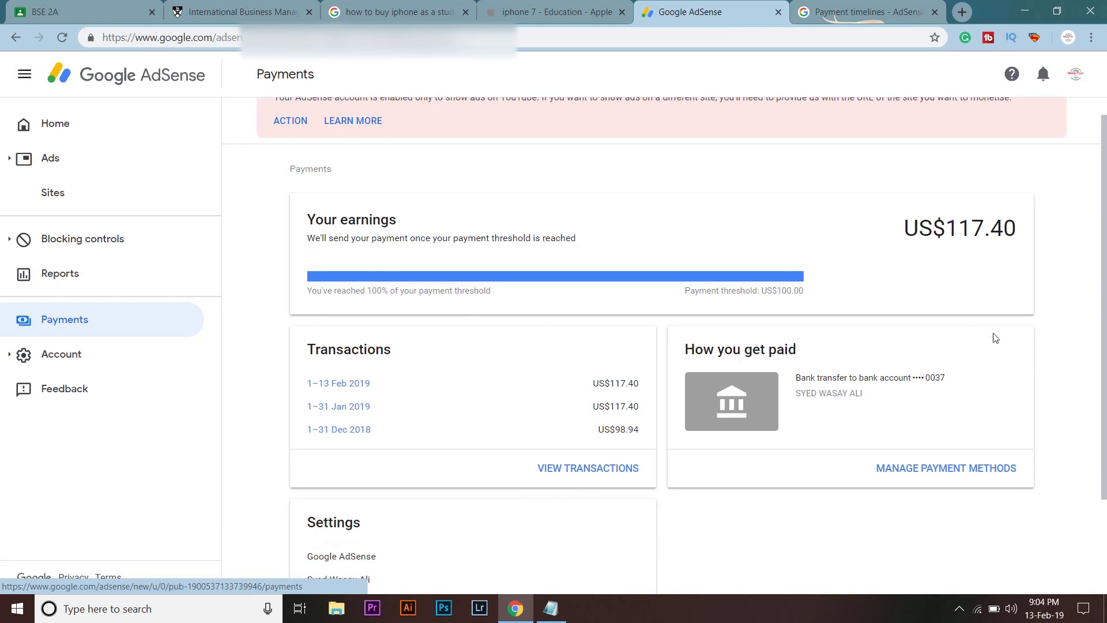
scroll(1026, 363, down, 2)
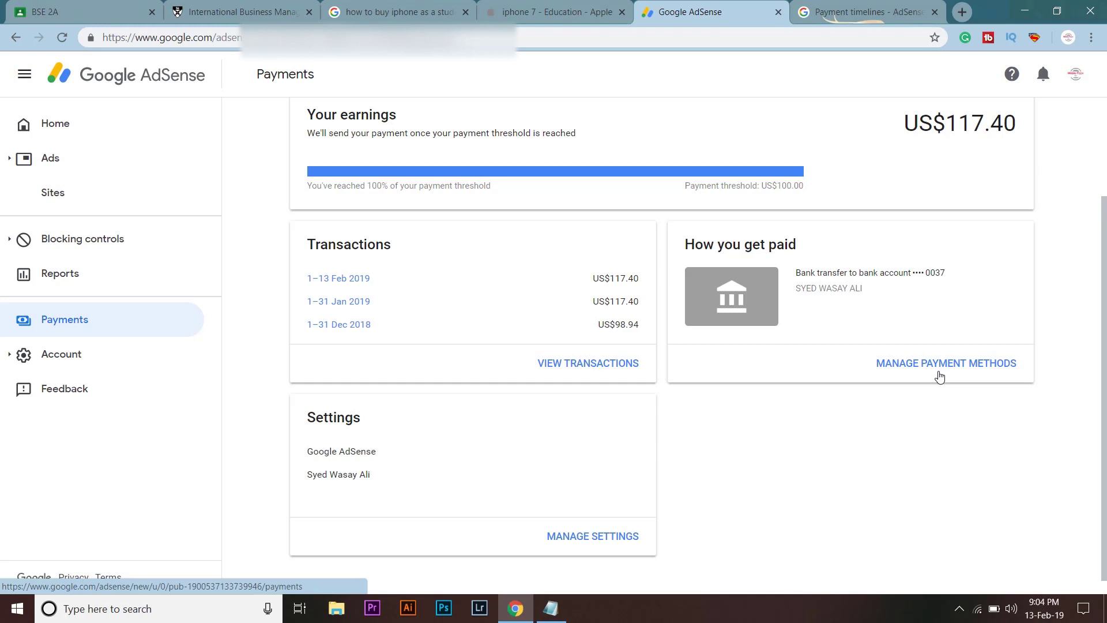
click(939, 373)
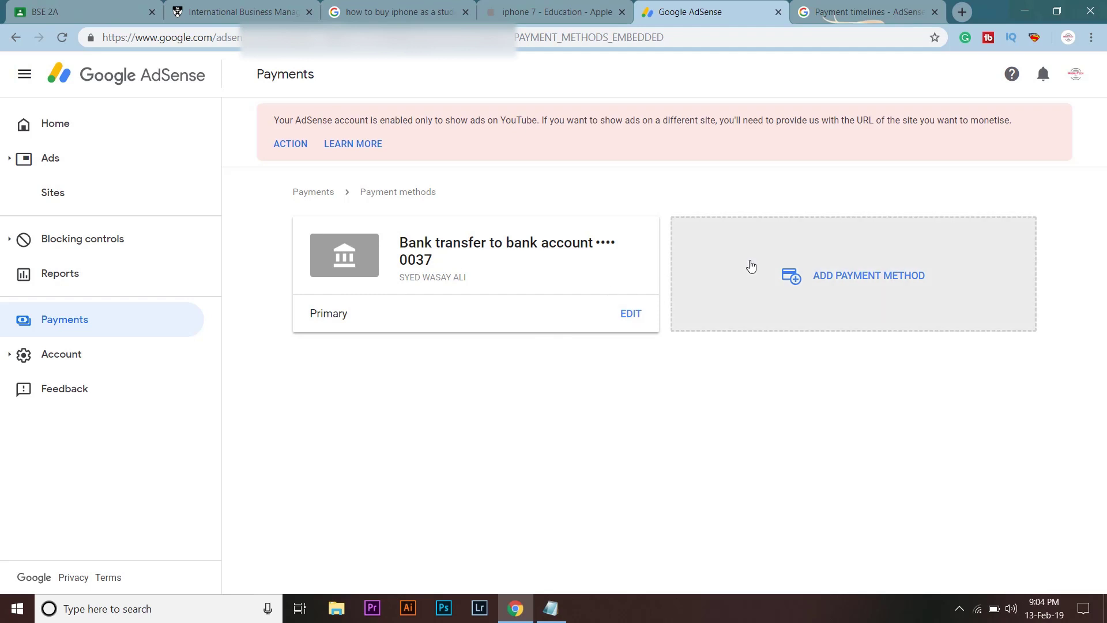
Start a new payment method and expand the 'Add new wire transfer details' form.
click(751, 266)
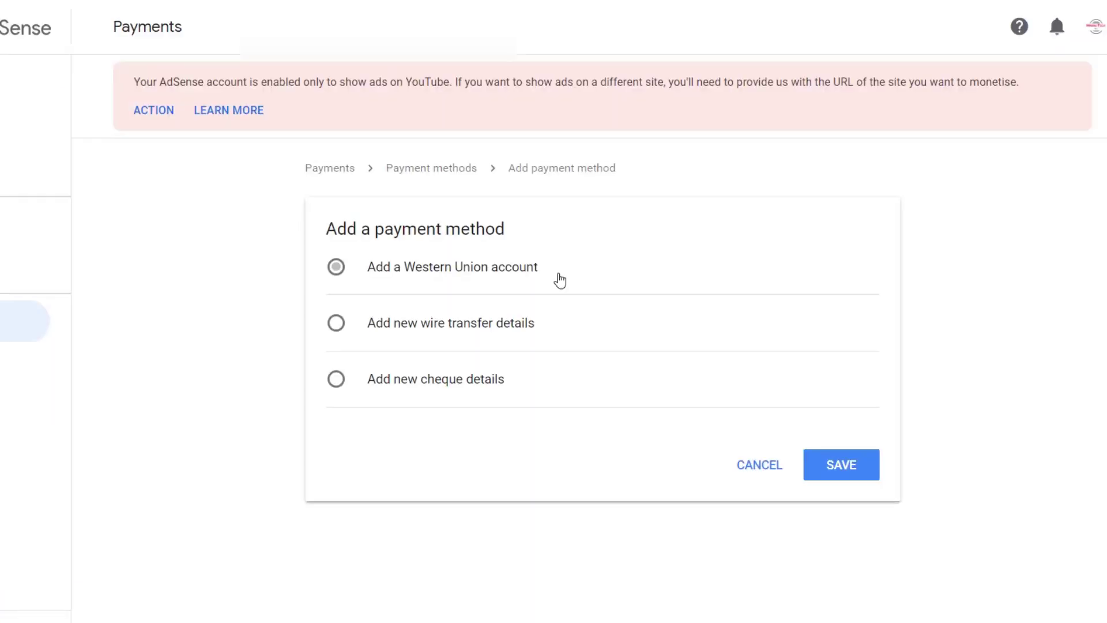
click(536, 335)
click(502, 396)
click(508, 308)
click(473, 327)
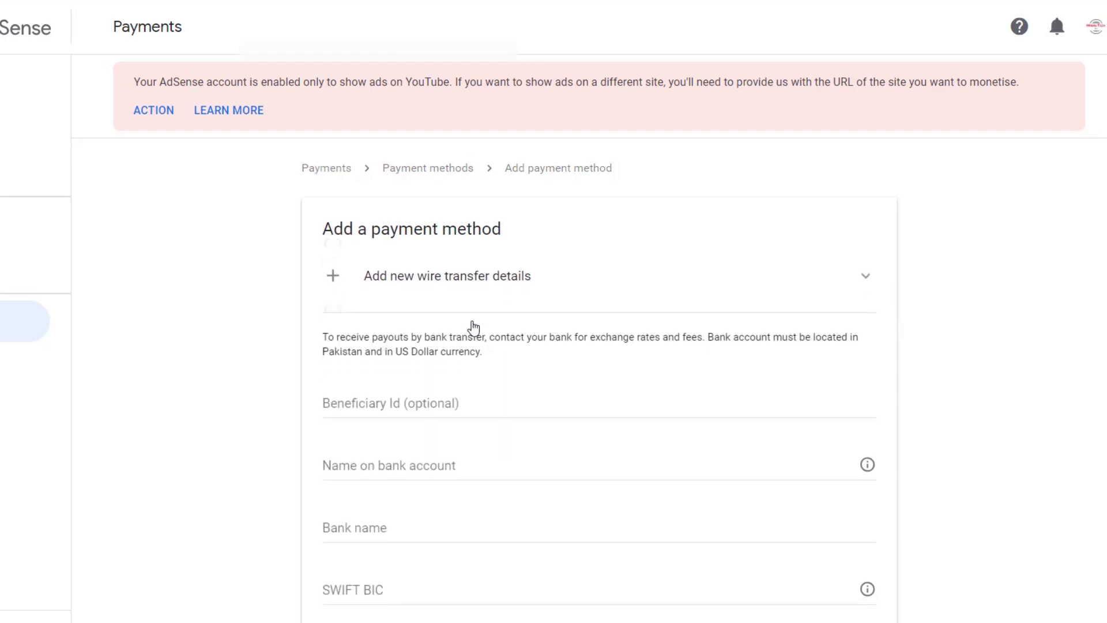
scroll(473, 328, down, 3)
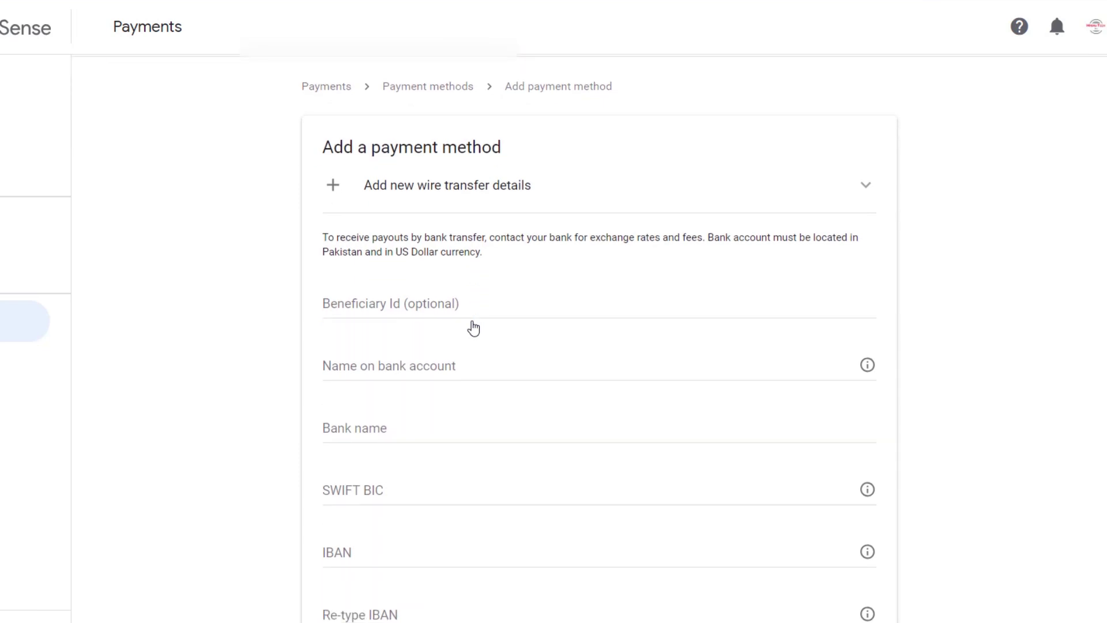
scroll(473, 327, down, 2)
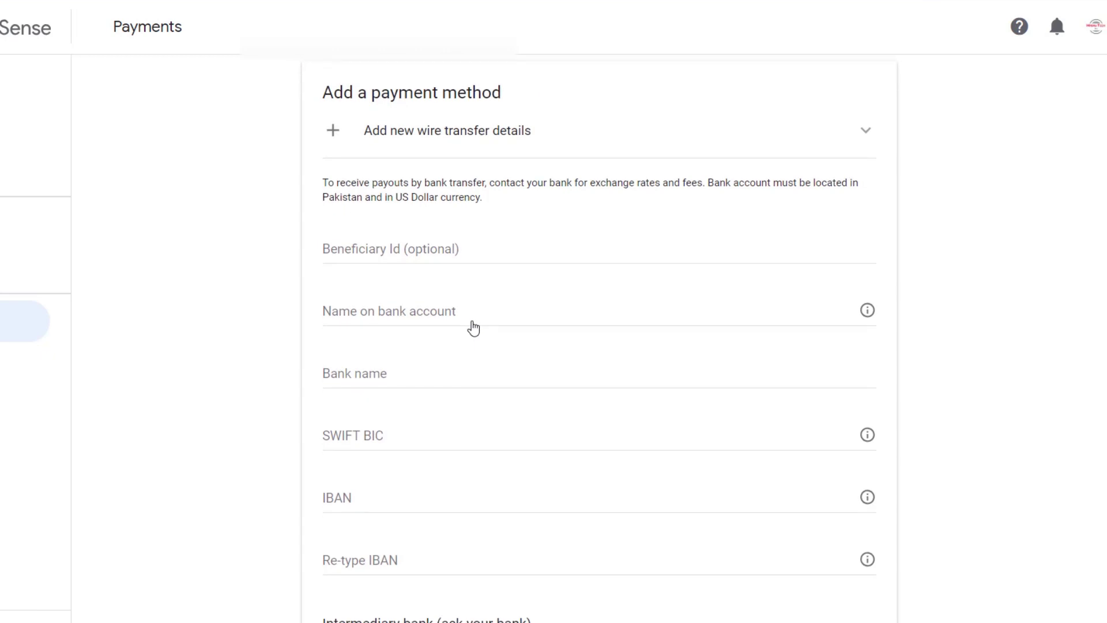
scroll(473, 327, down, 1)
scroll(473, 328, down, 1)
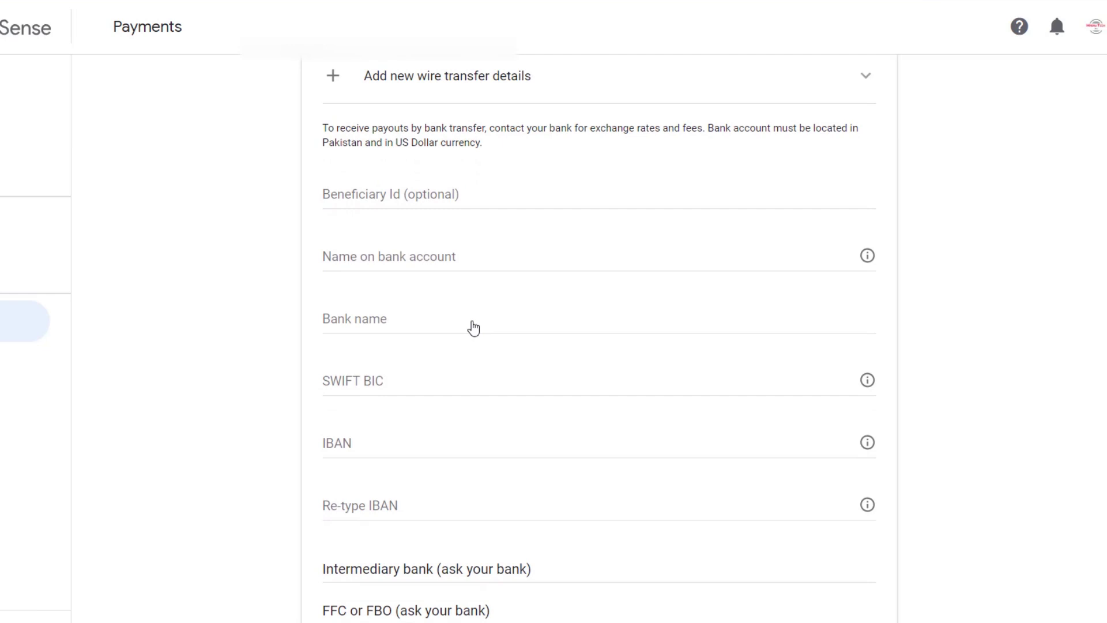
scroll(473, 328, down, 1)
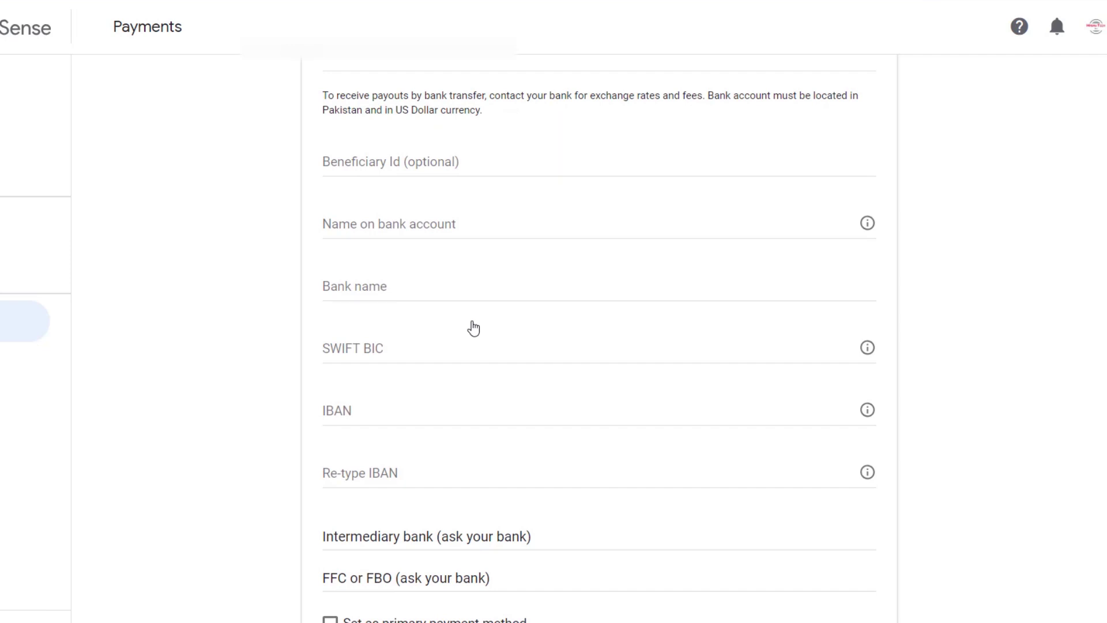
scroll(473, 327, down, 1)
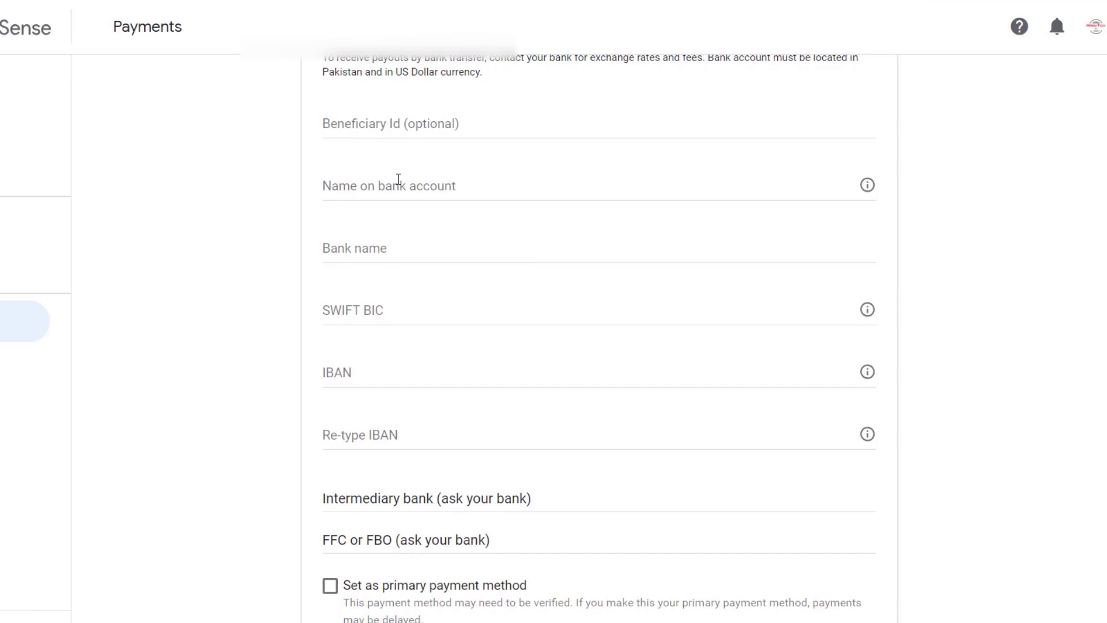
Enter the account holder's name and set the bank name to ALLIED BANK LIMITED (ABL).
click(398, 179)
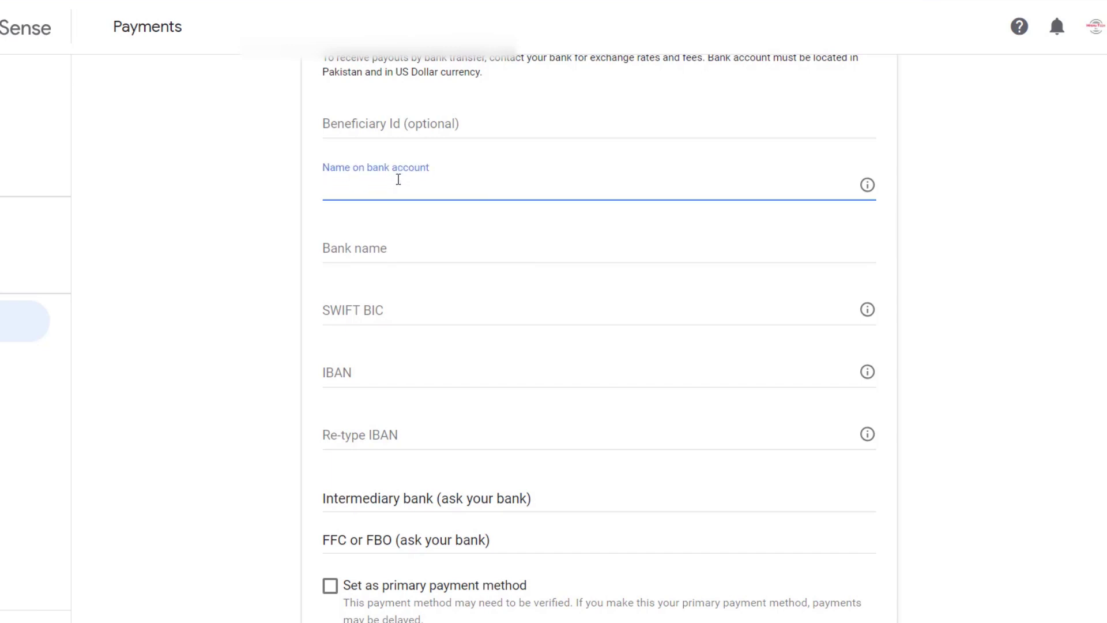
text(g)
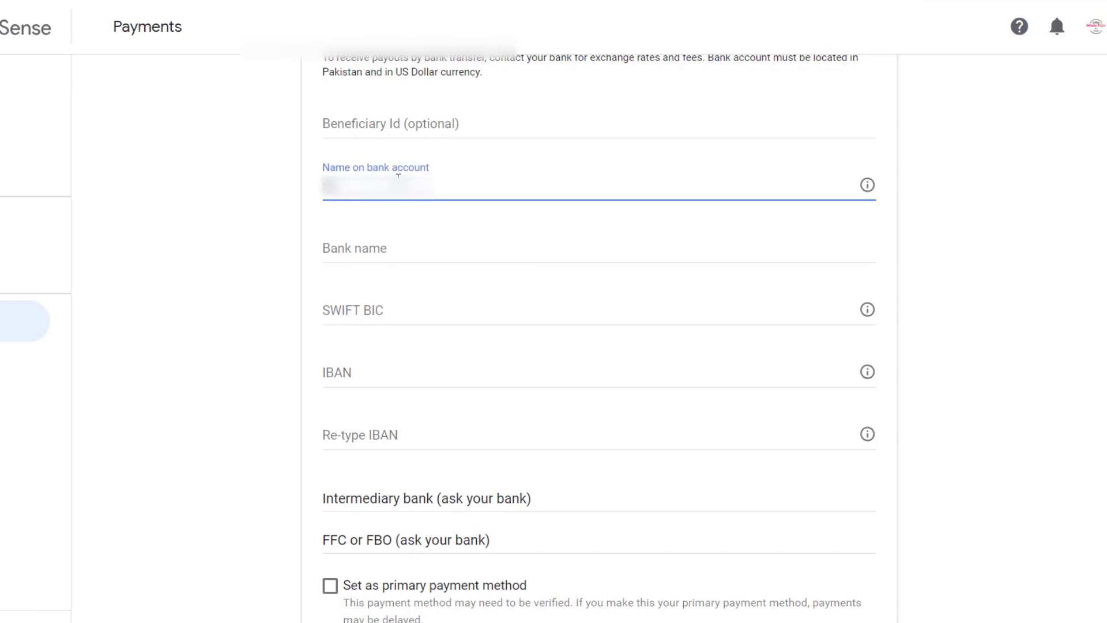
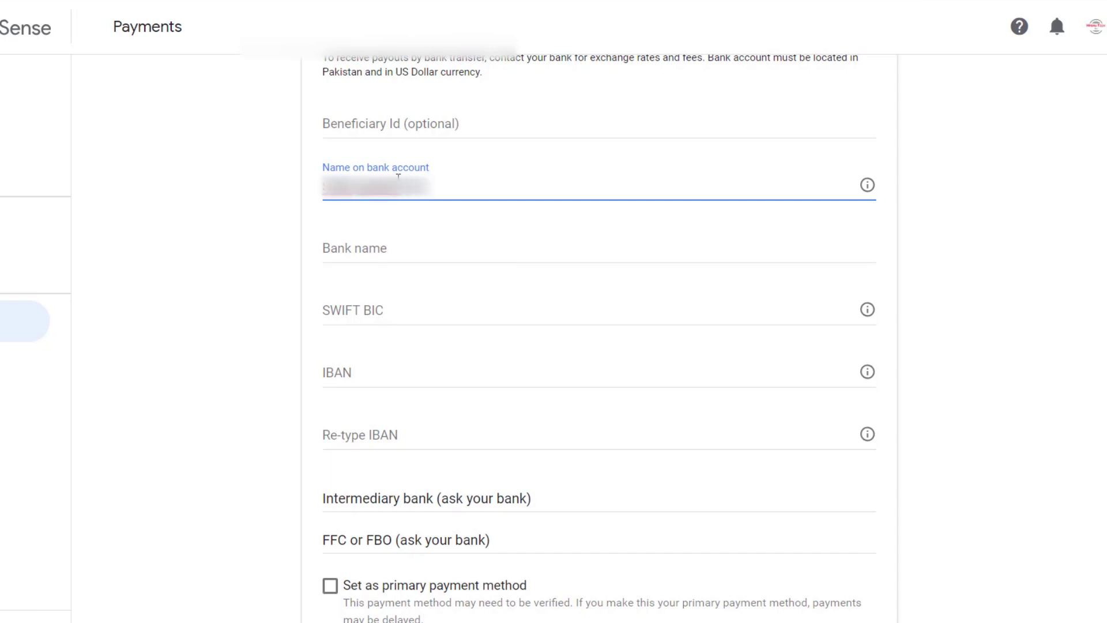
click(361, 256)
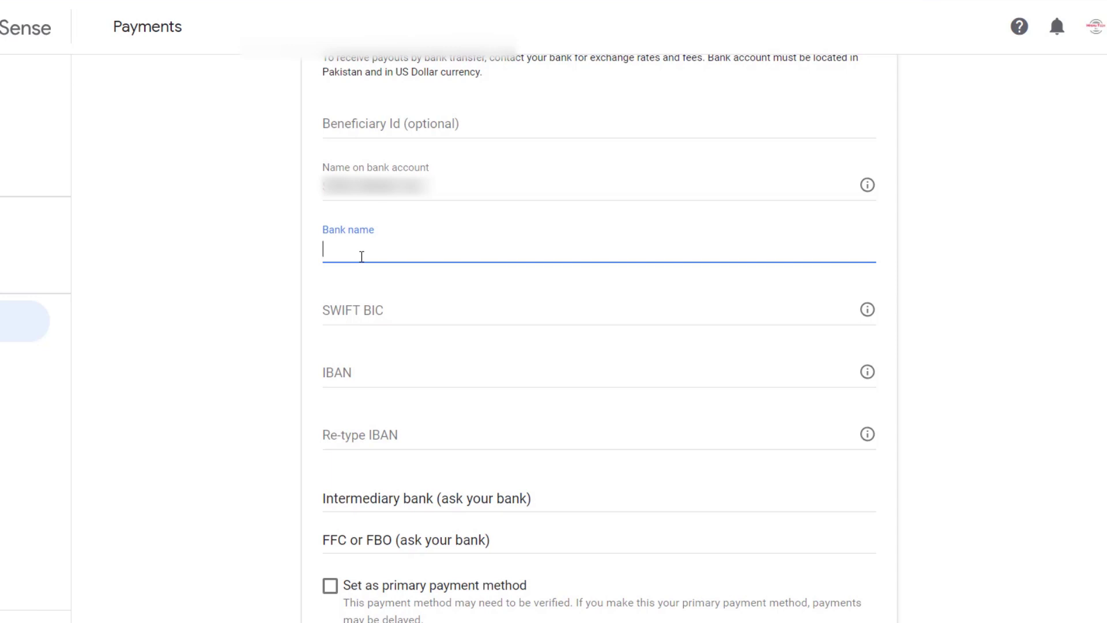
text(ALLIED )
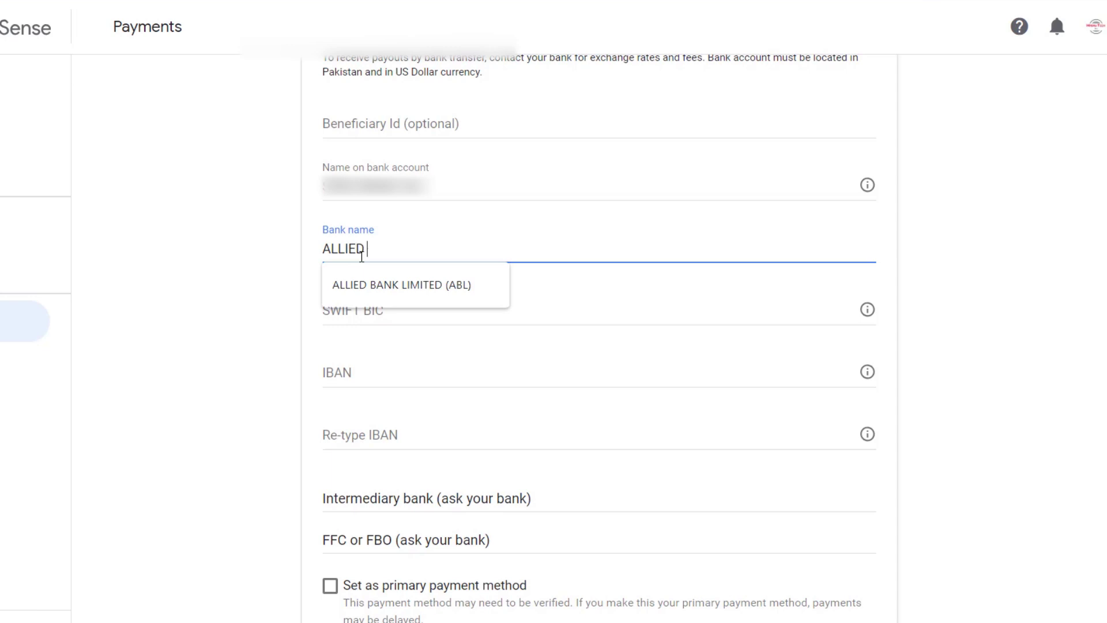
text(BANK LIMITED )
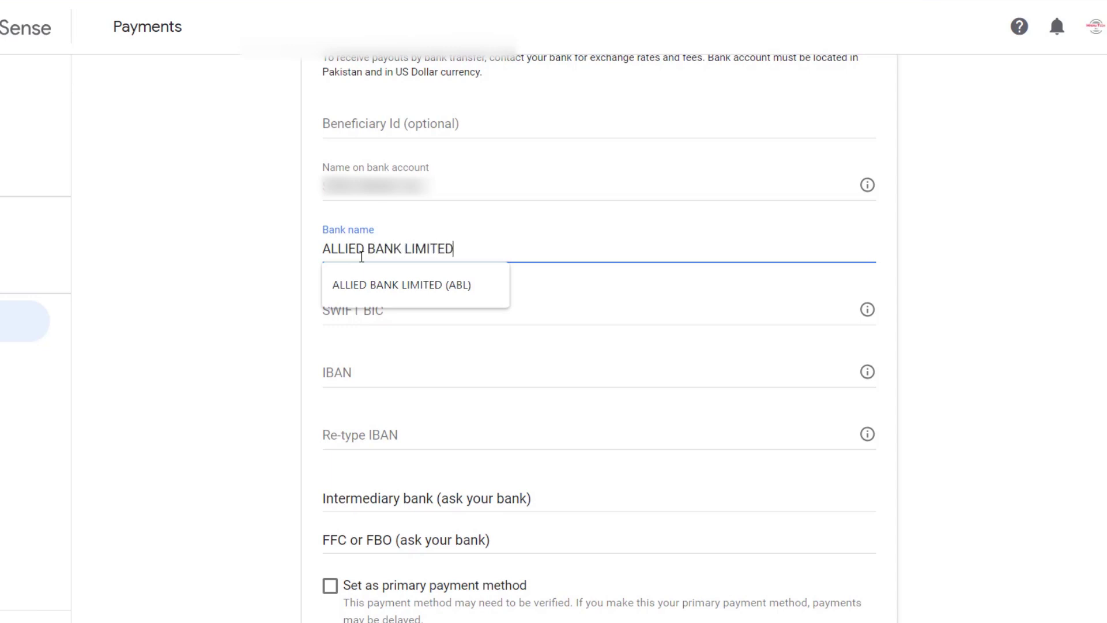
text((ABL))
click(552, 307)
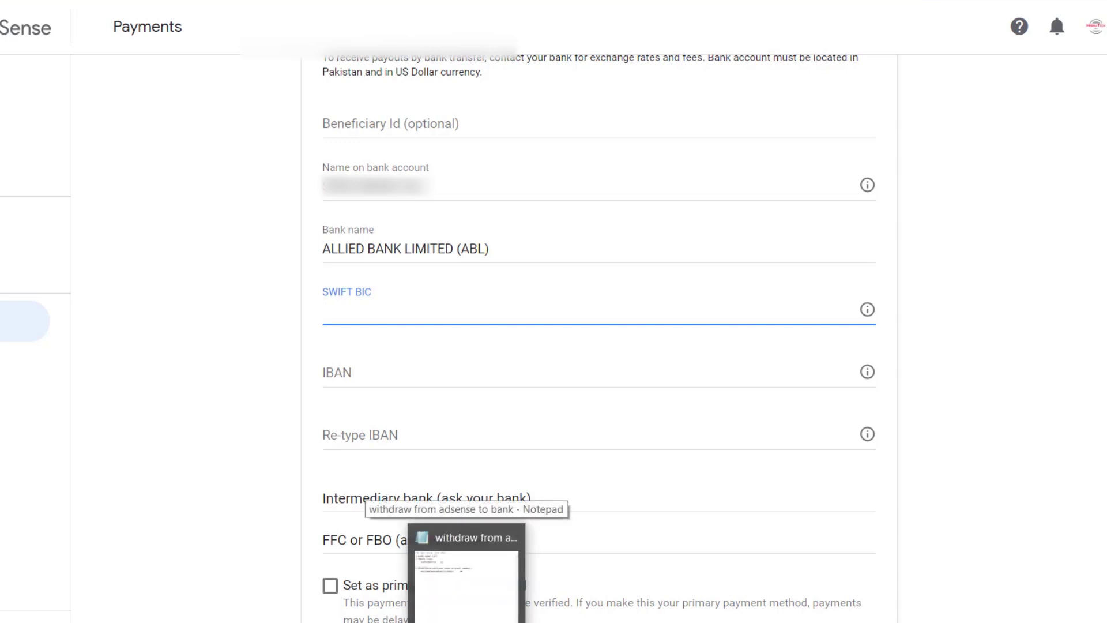
Paste the SWIFT BIC and the IBAN twice, and make this account the primary payment method.
key(ctrl+v)
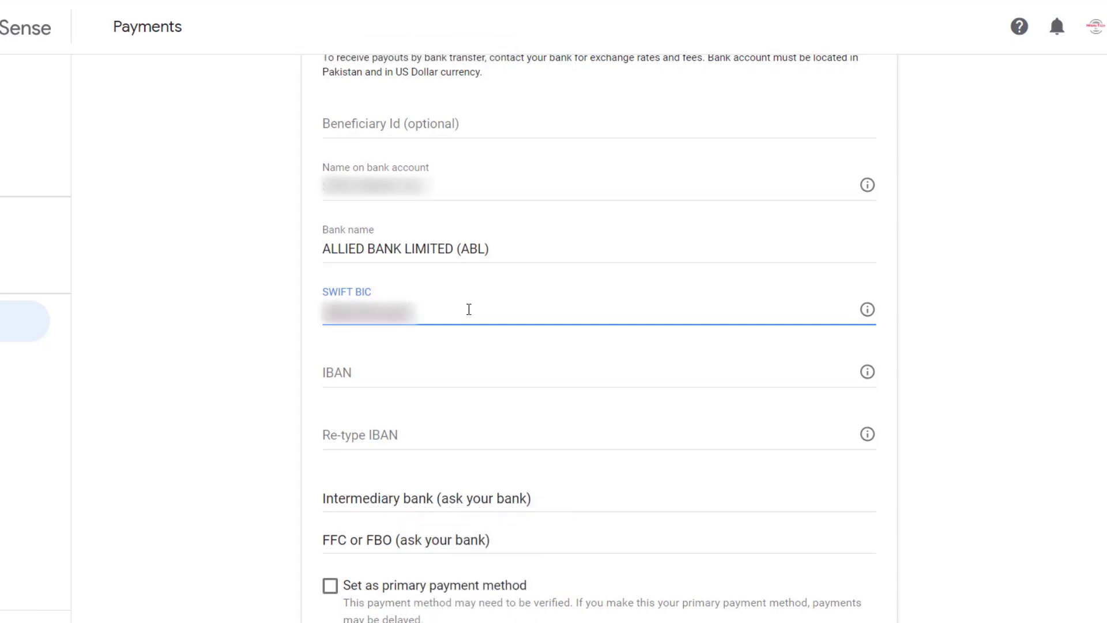
click(381, 381)
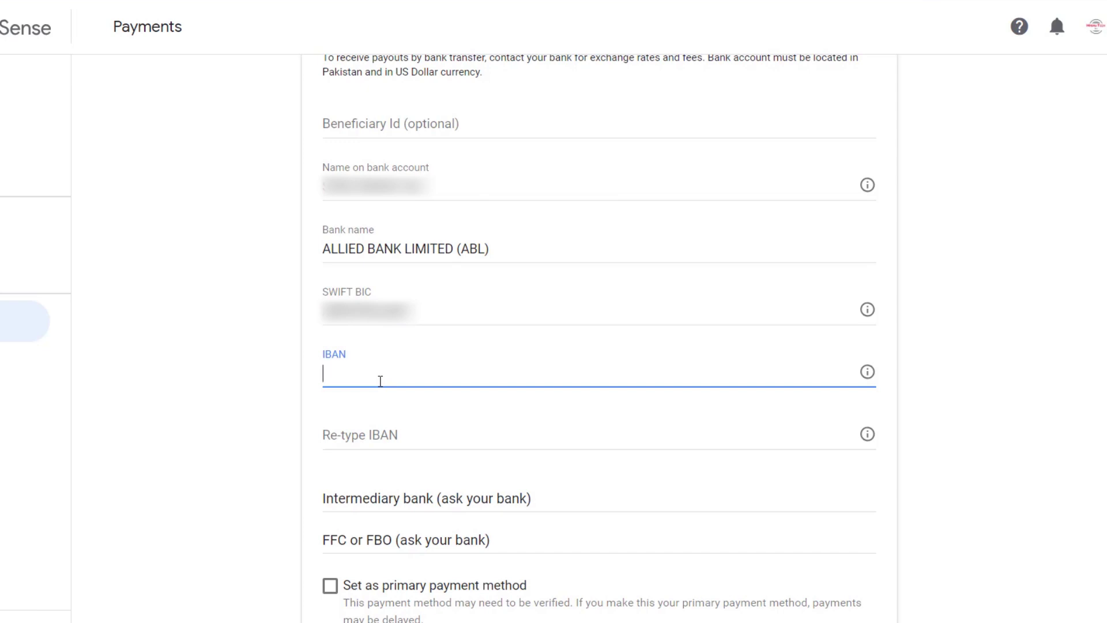
scroll(380, 381, down, 1)
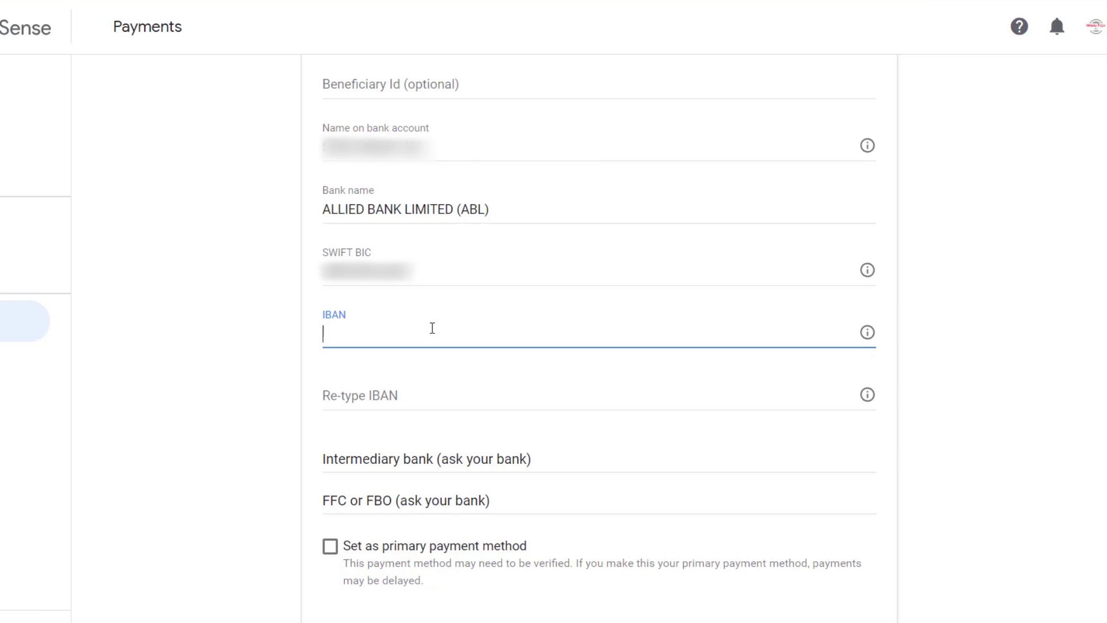
key(ctrl+v)
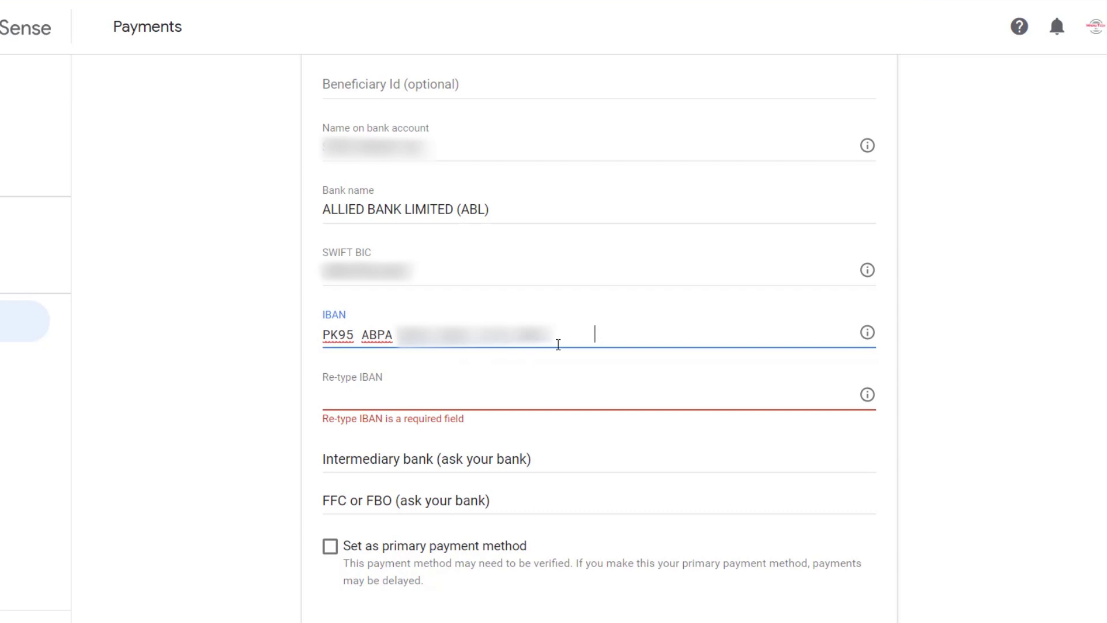
click(441, 408)
key(ctrl+v)
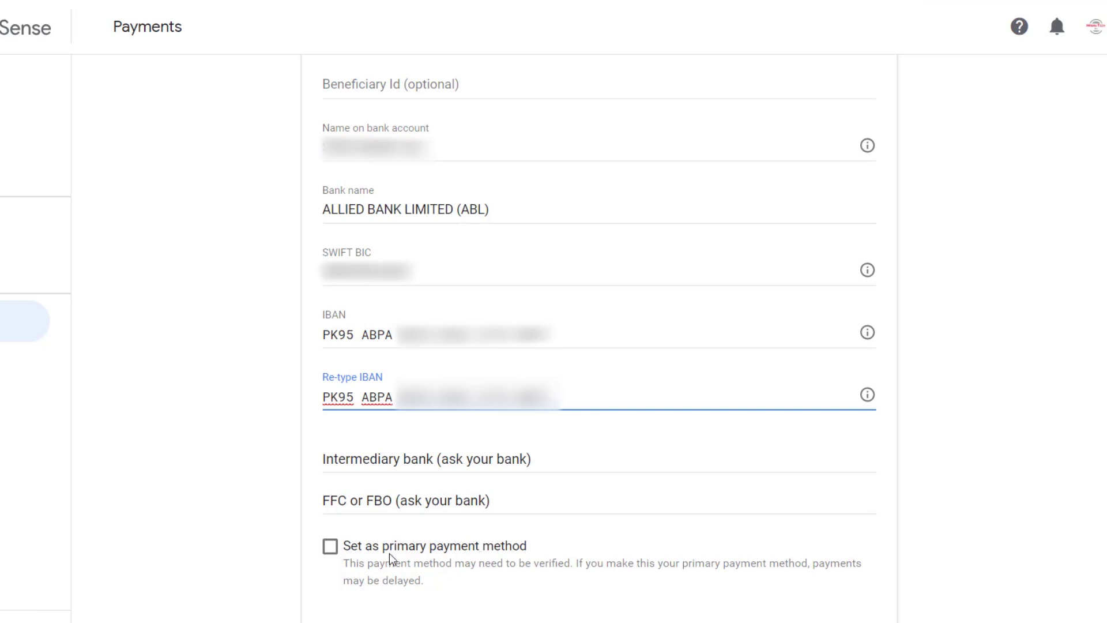
click(353, 553)
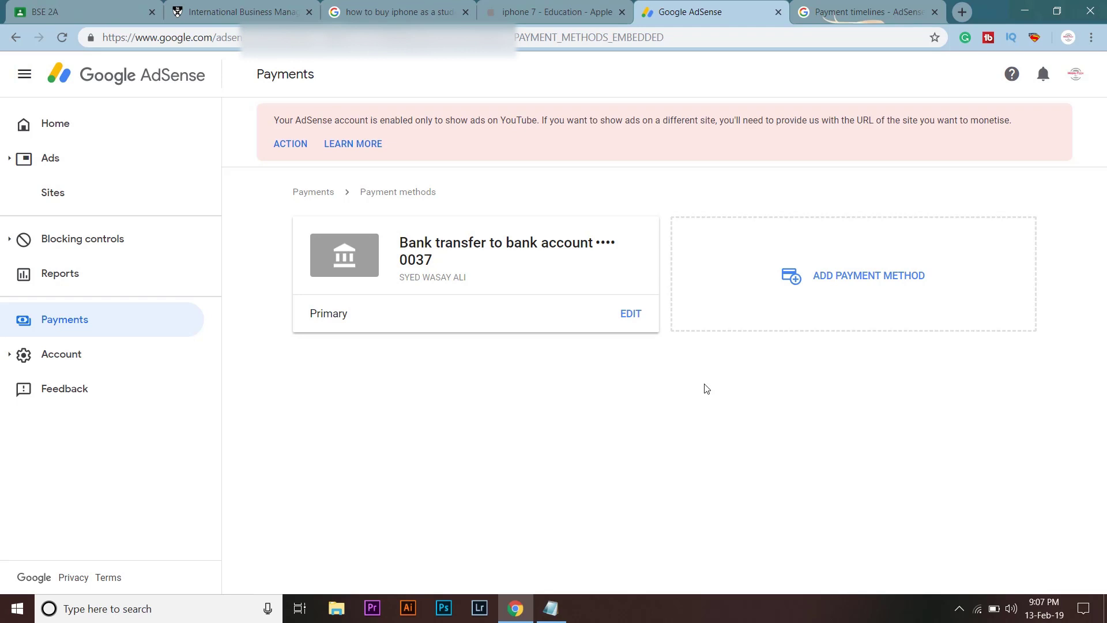
In the Payment timelines help article, expand and read the Electronic Funds Transfer (EFT) calendar.
click(853, 8)
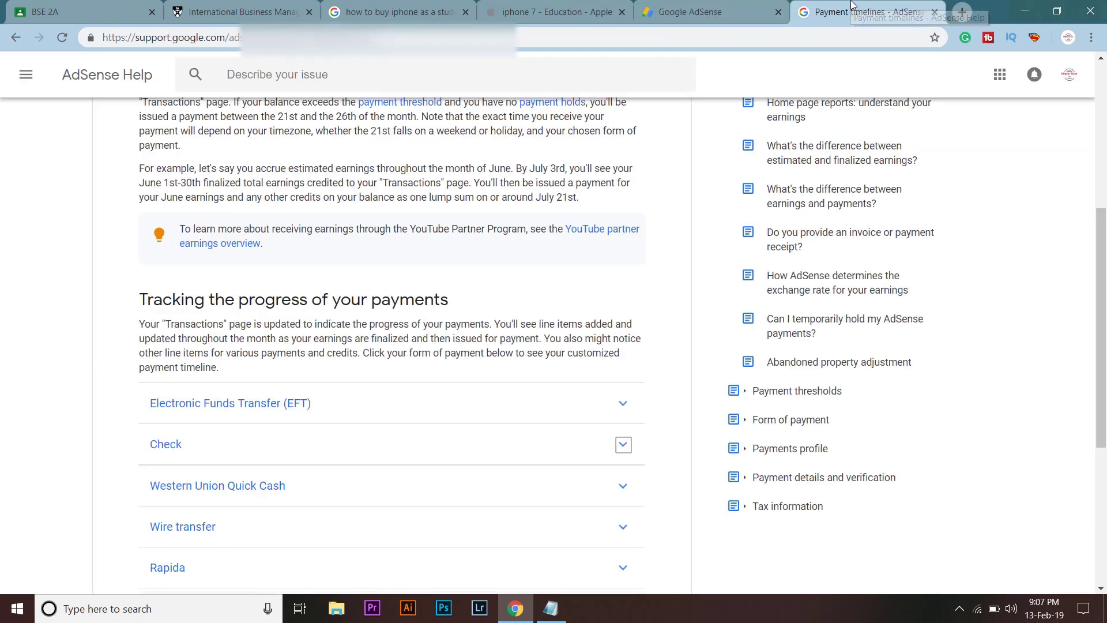
scroll(567, 237, up, 6)
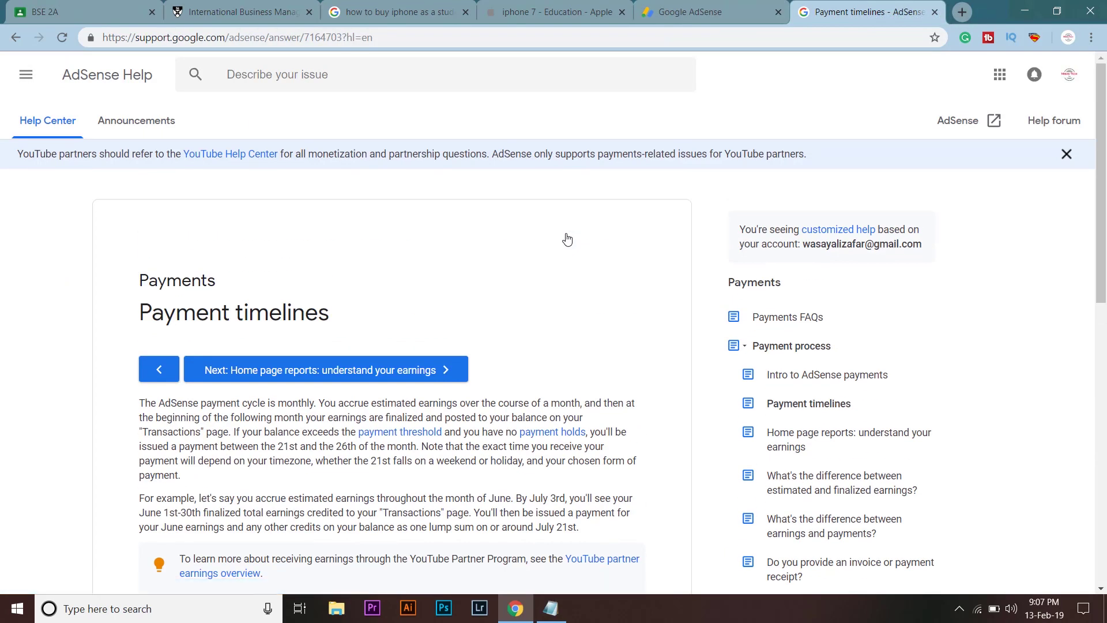
scroll(566, 237, down, 3)
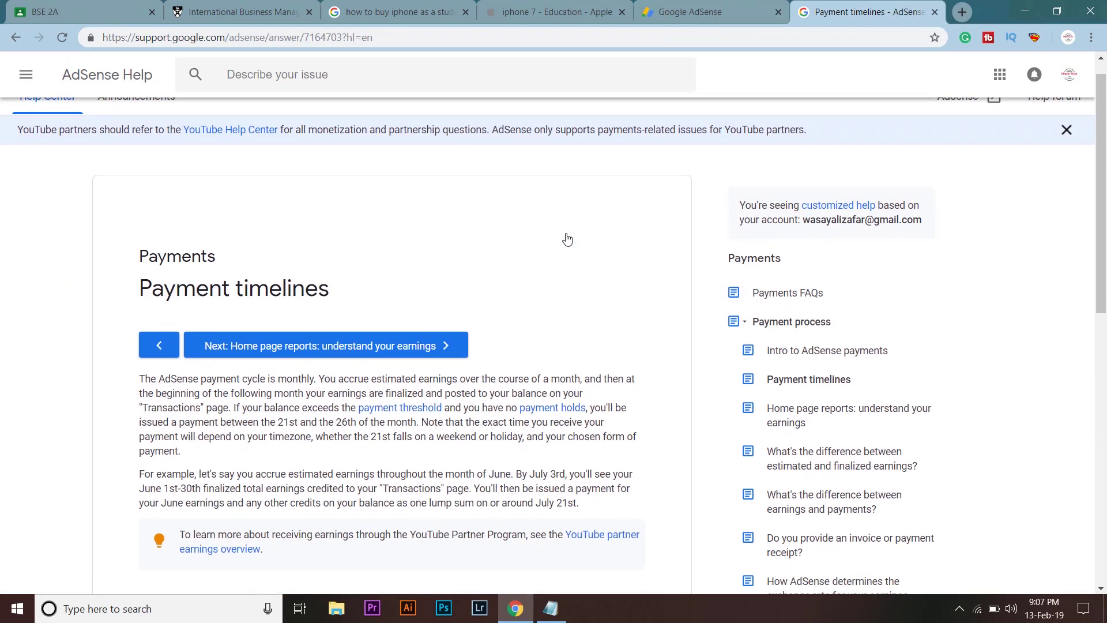
scroll(567, 238, down, 2)
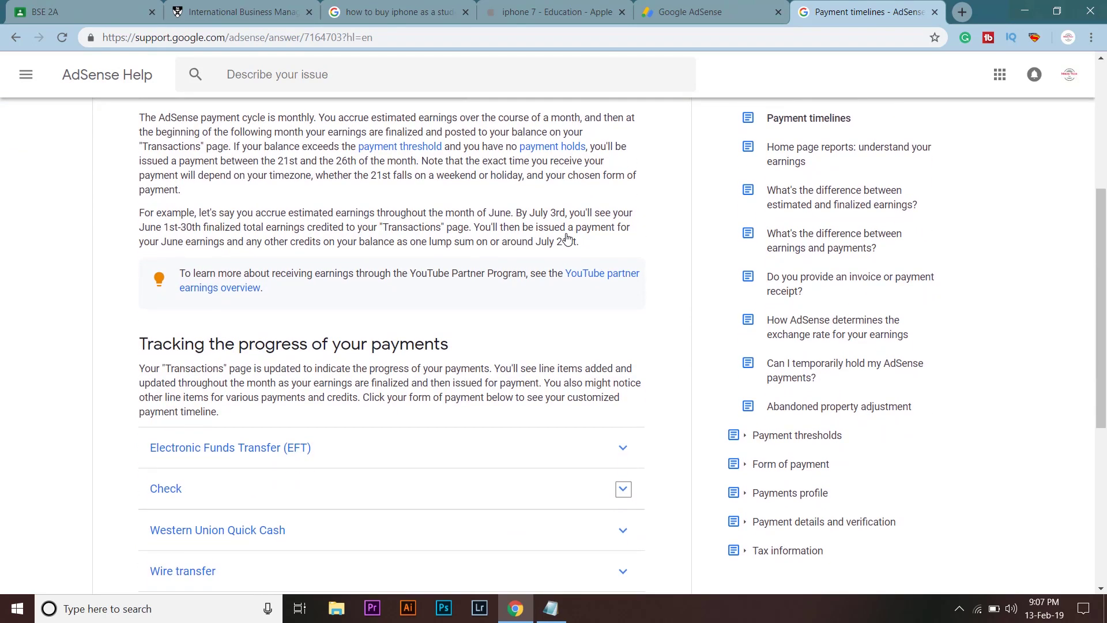
click(393, 406)
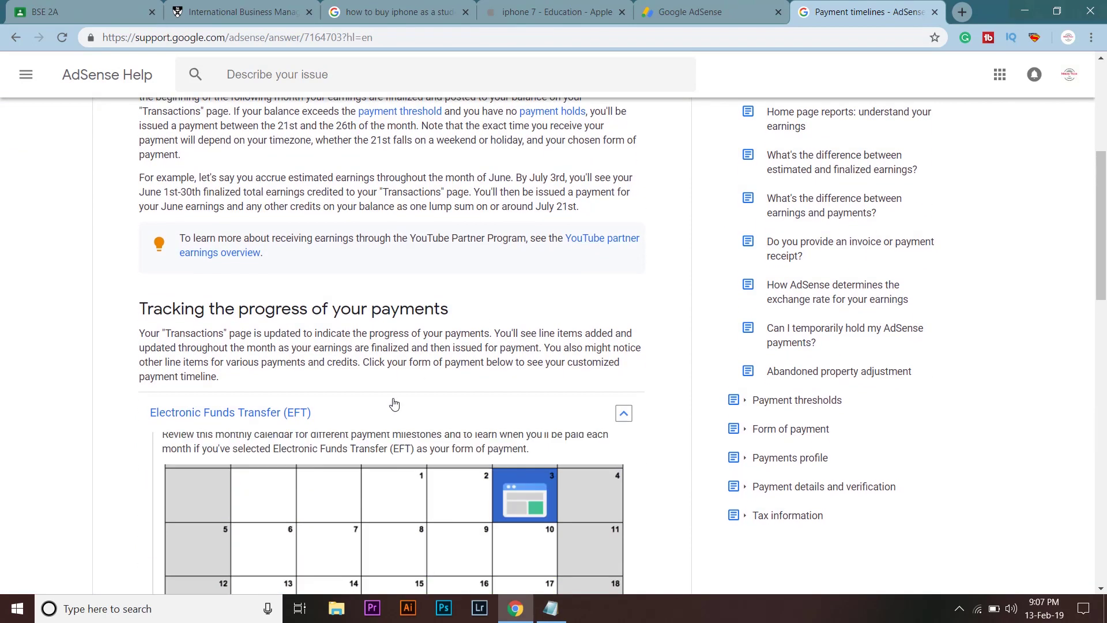
scroll(484, 389, down, 4)
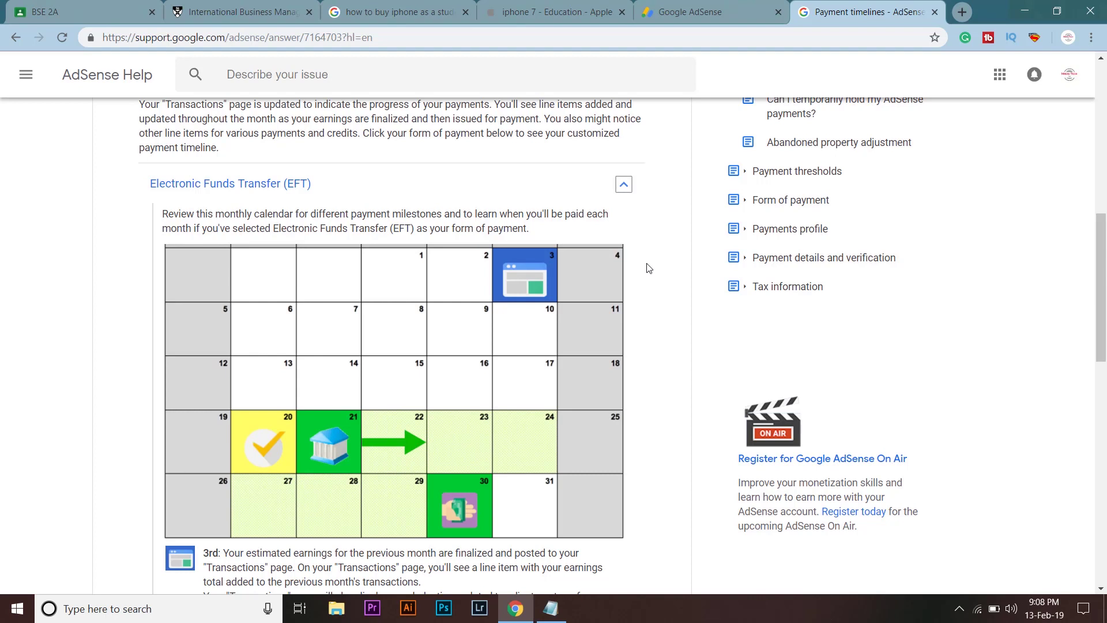
scroll(649, 268, down, 1)
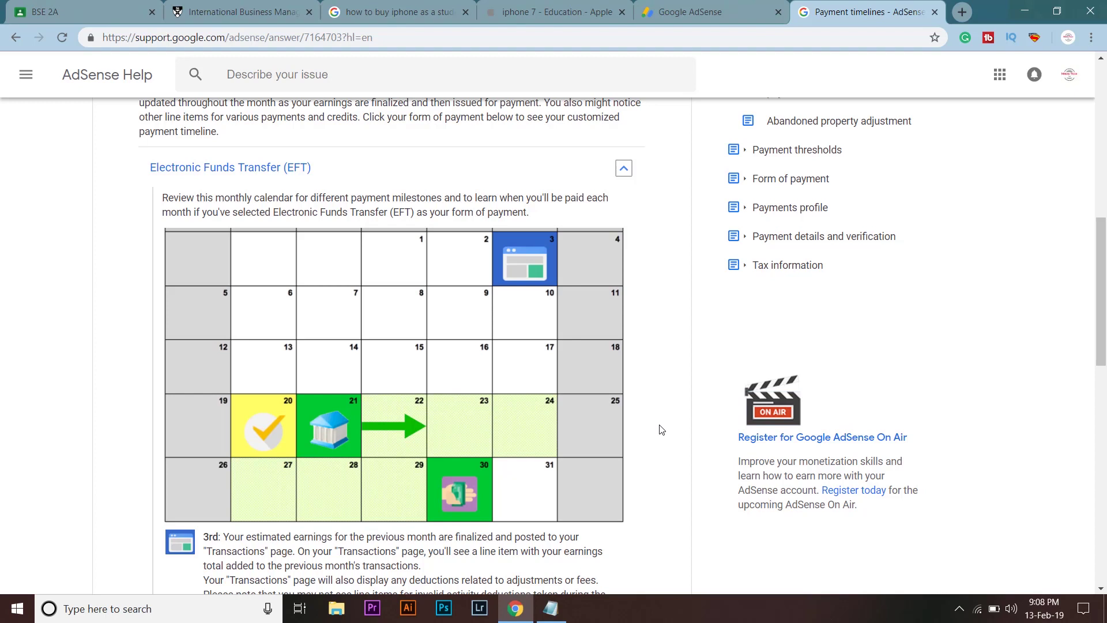
scroll(662, 429, down, 1)
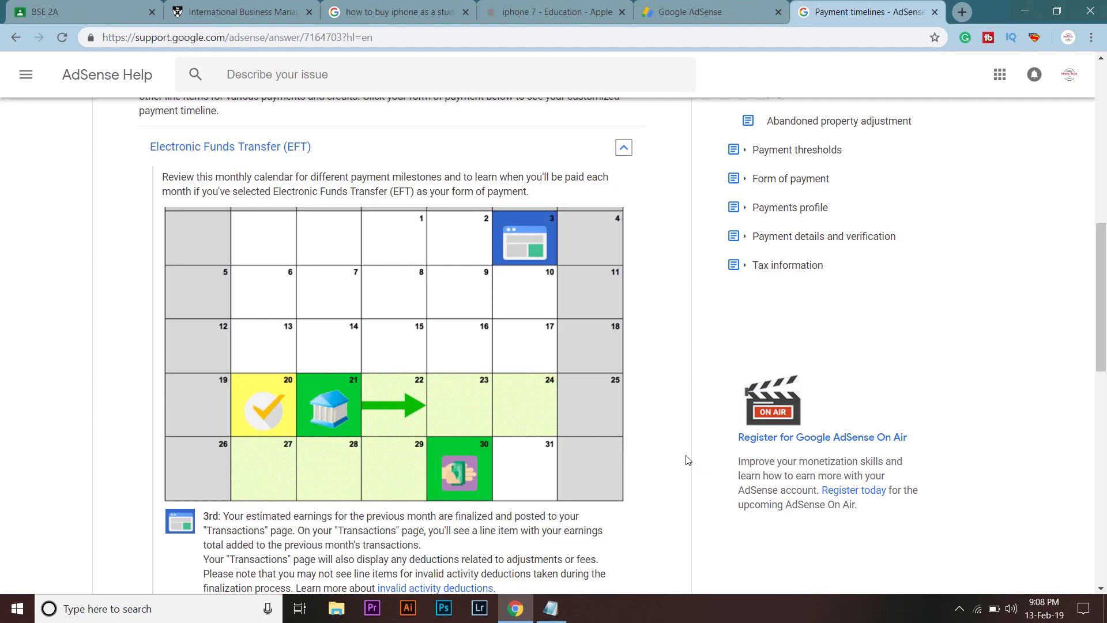
scroll(686, 459, down, 15)
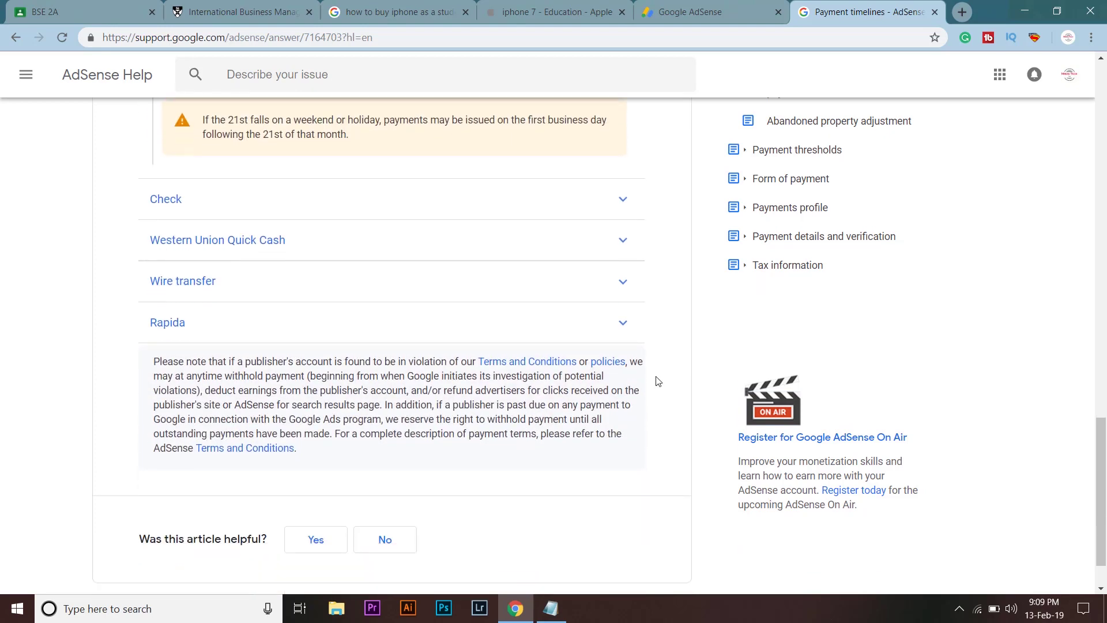
Read the Wire transfer payment schedule, then minimize the browser to the desktop.
scroll(448, 257, up, 2)
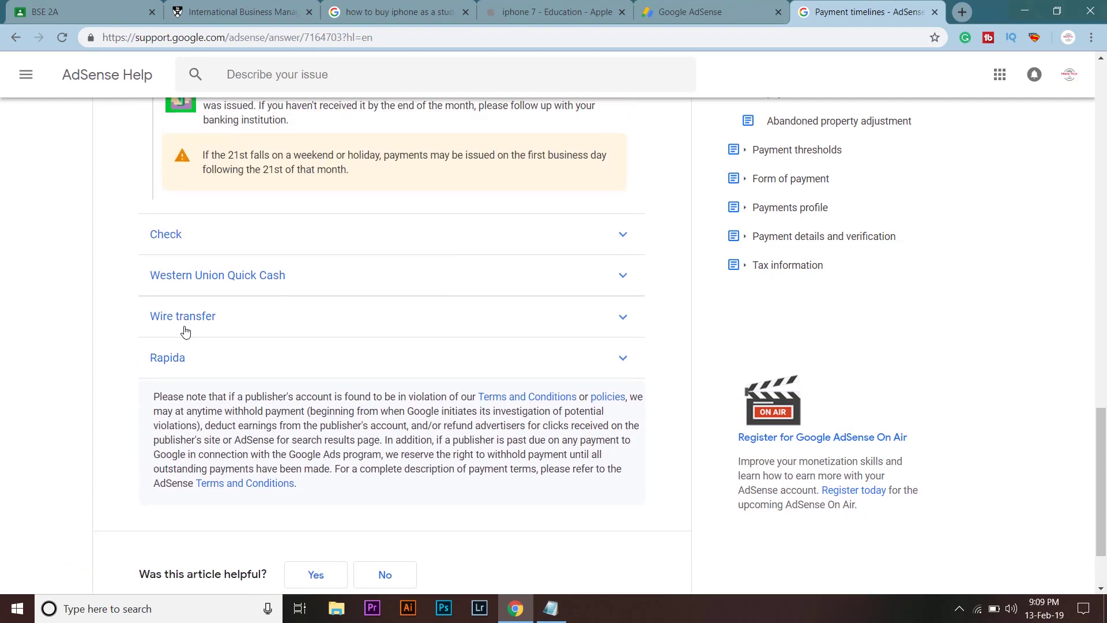
click(258, 323)
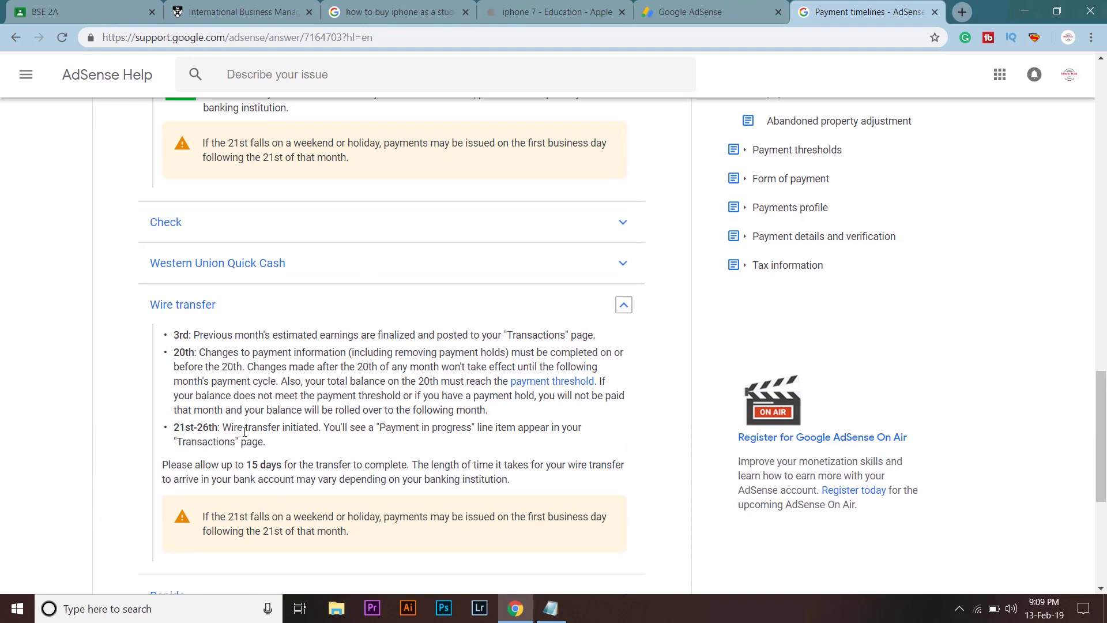
scroll(411, 374, up, 15)
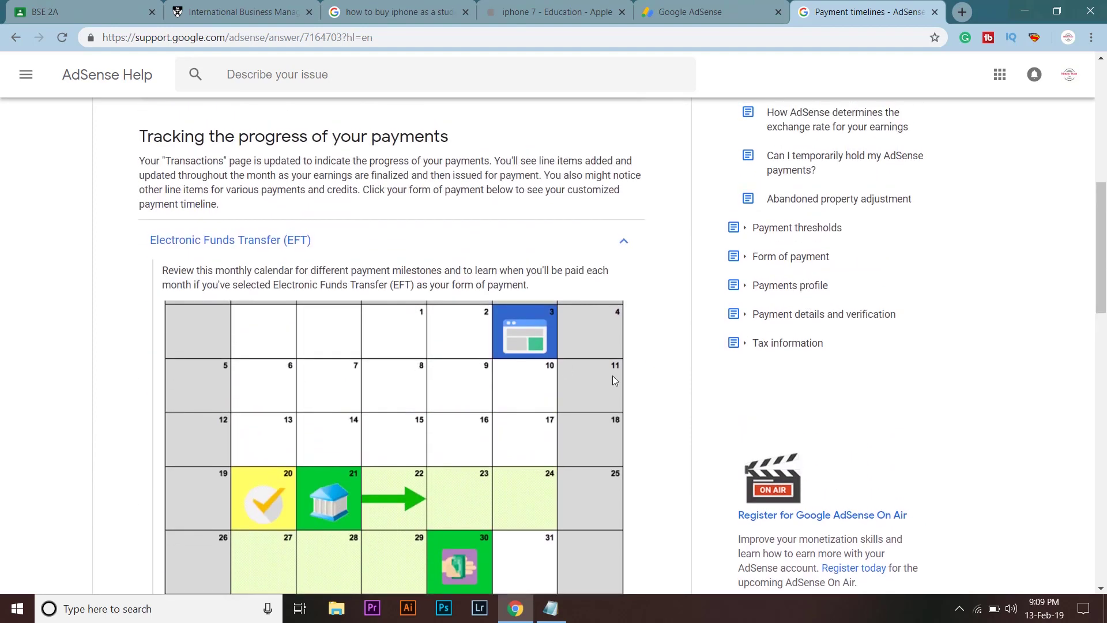
scroll(613, 375, down, 2)
click(1044, 609)
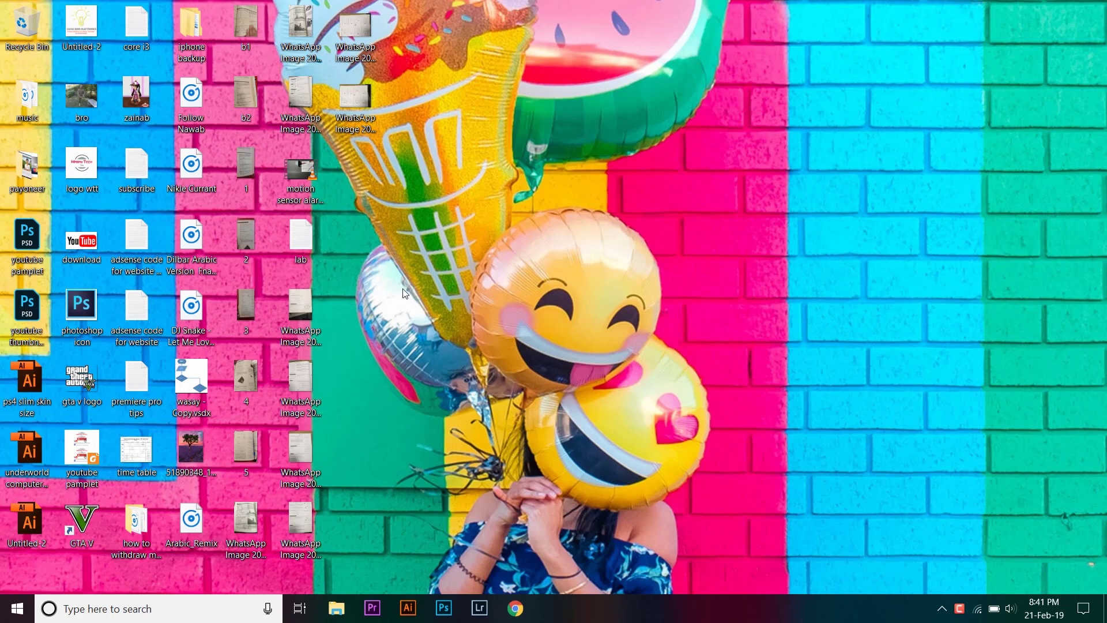
Check the taskbar calendar shows February 21, 2019, then bring back AdSense in Chrome.
click(1030, 613)
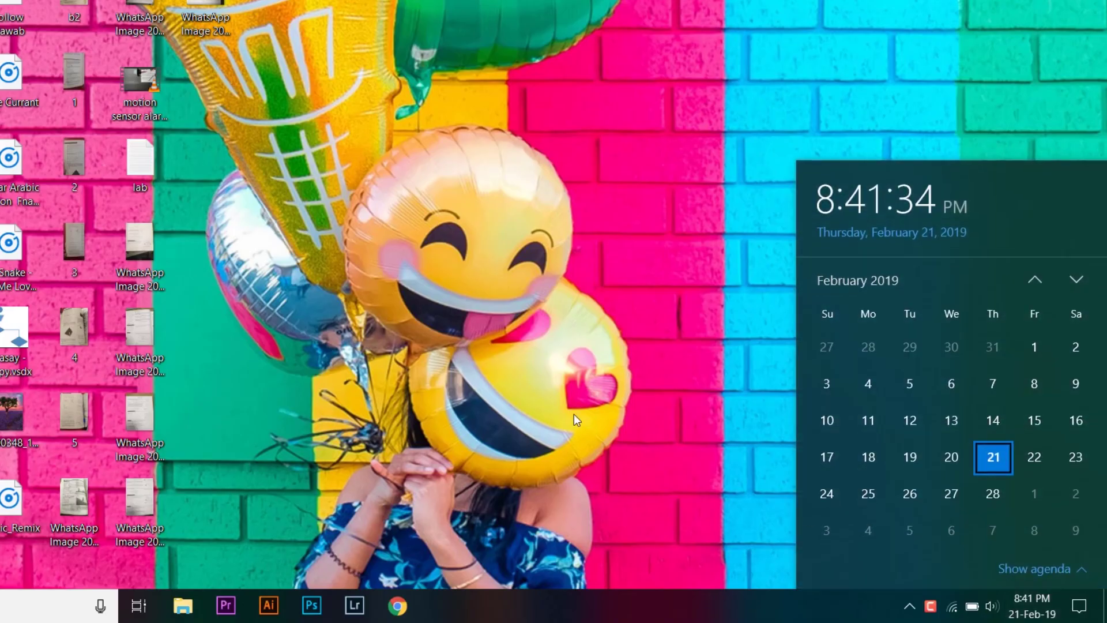
click(319, 234)
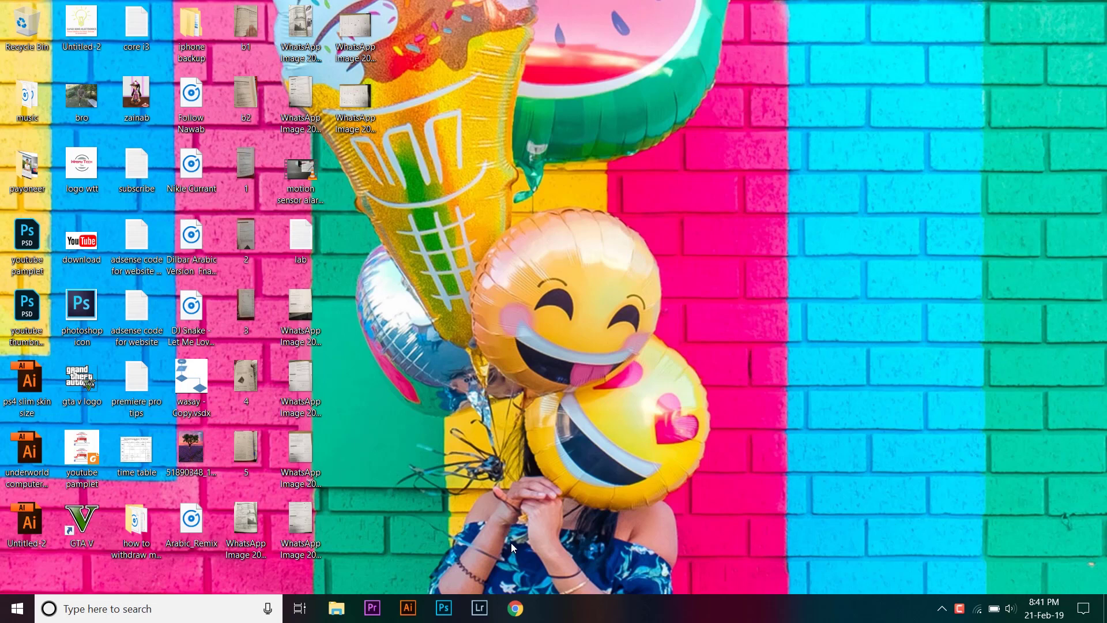
click(515, 608)
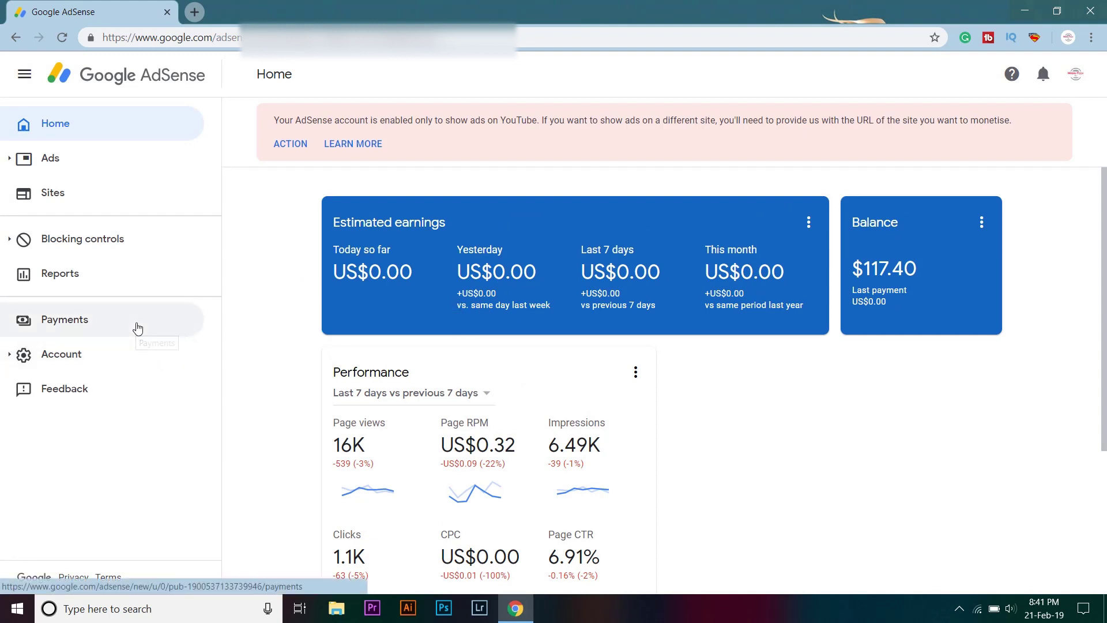
Review the pending automatic US$117.40 bank transfer in Payments transactions, then return Home.
click(137, 327)
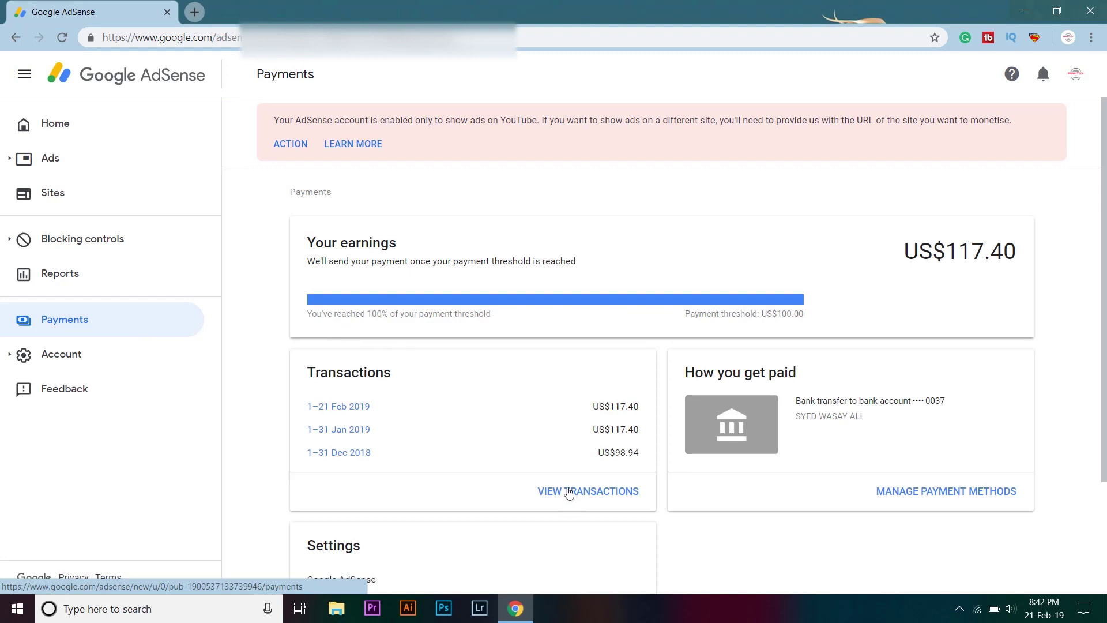
click(569, 493)
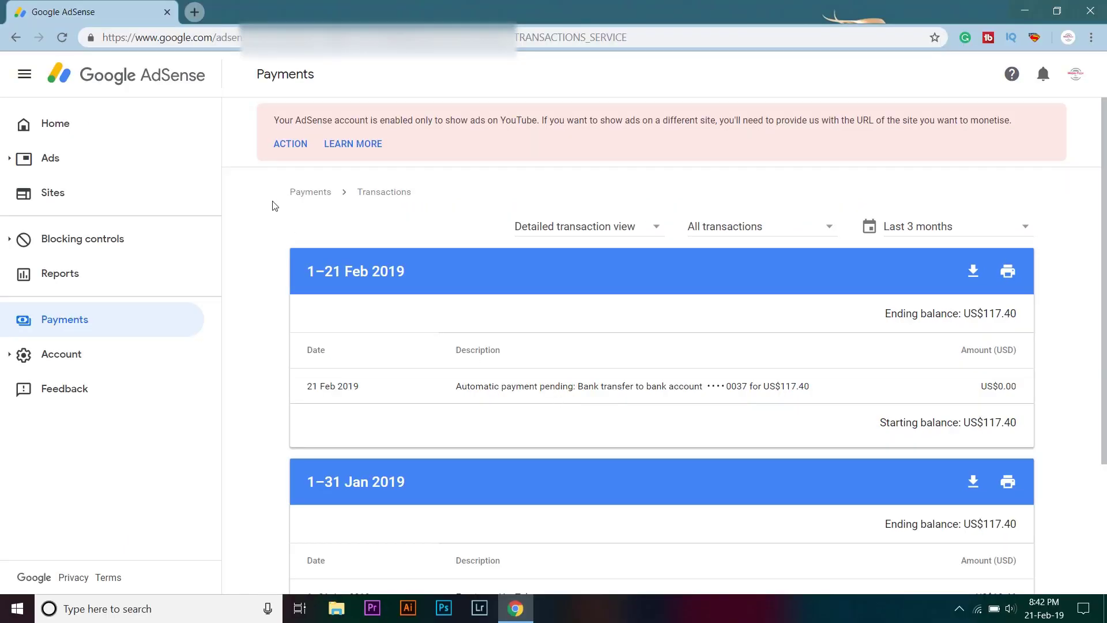
click(152, 125)
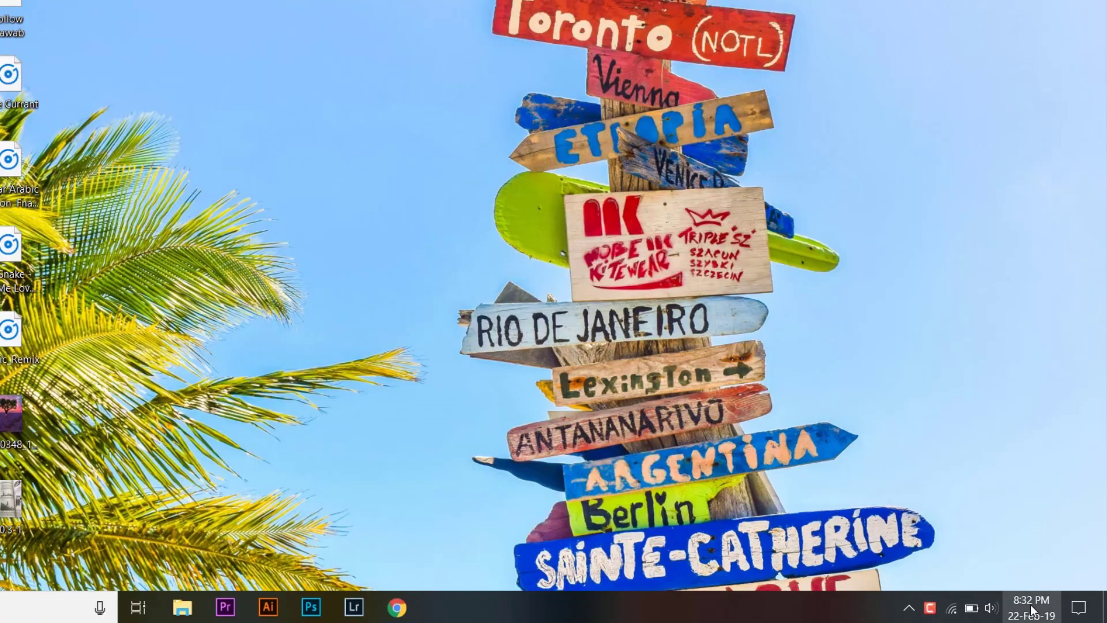
Confirm the date is February 22, 2019, then bring back AdSense showing the $117.40 last payment.
click(1045, 609)
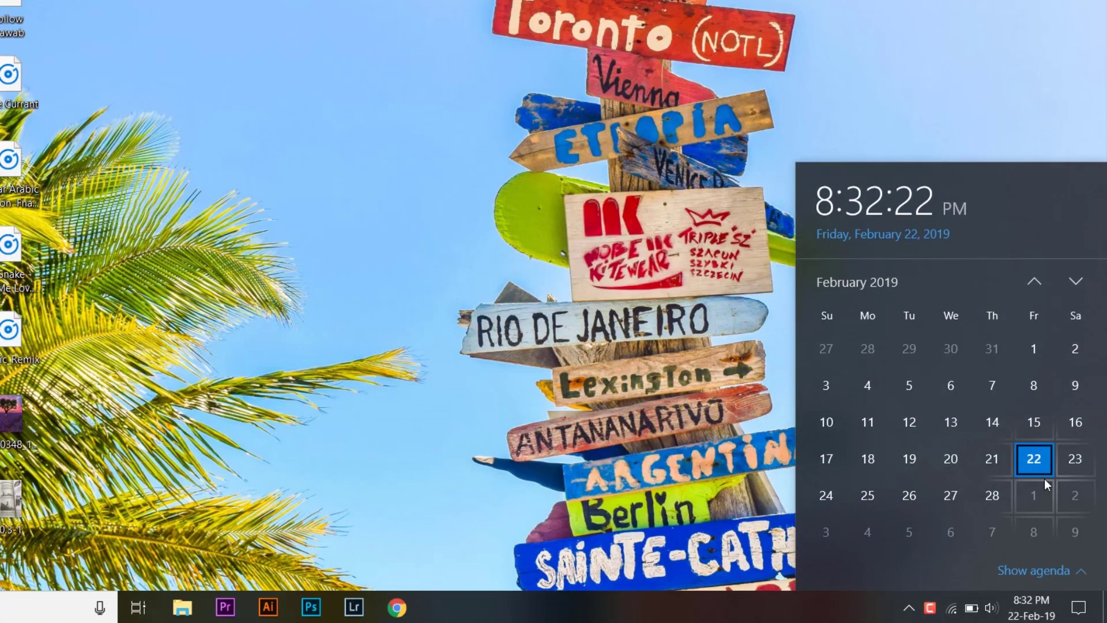
click(632, 437)
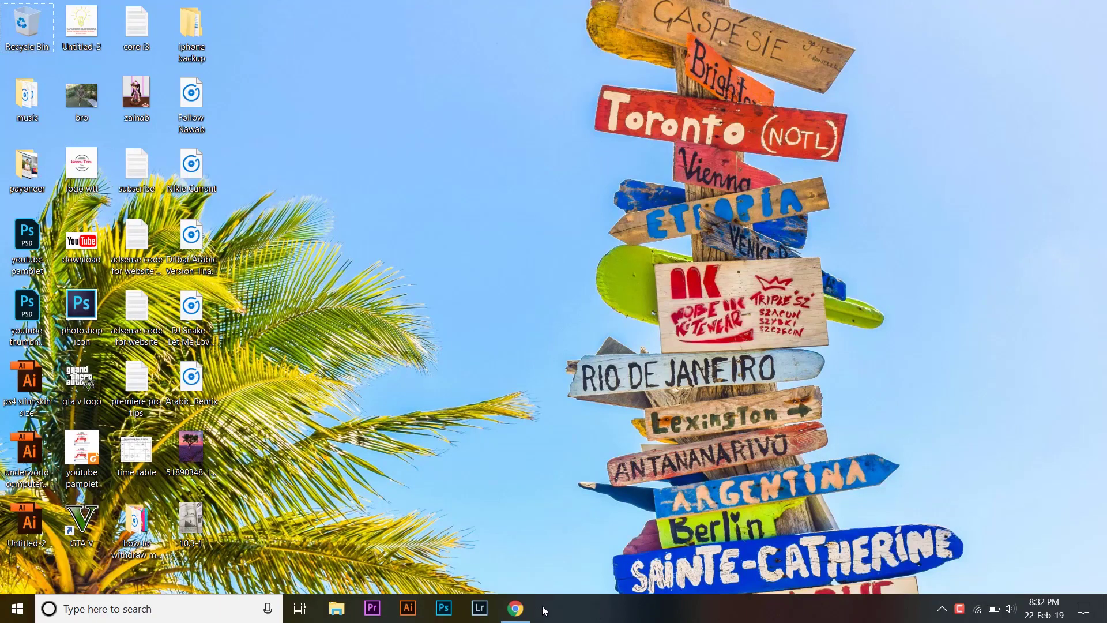
click(516, 609)
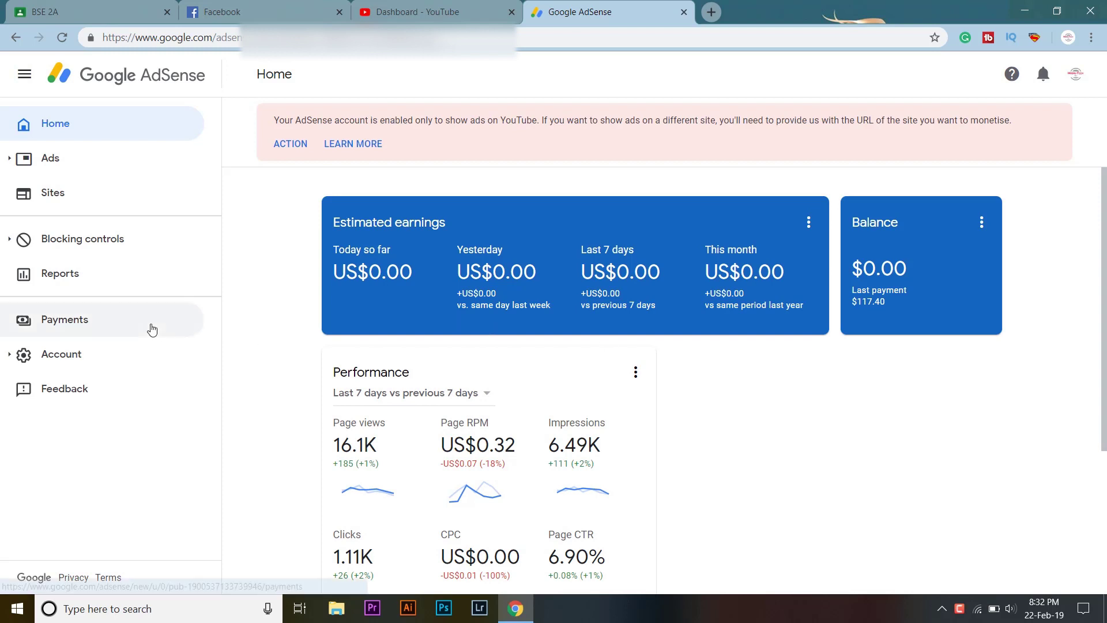
Check the Payments page showing the US$117.40 payment issued on 21 Feb, then minimize the browser.
click(152, 330)
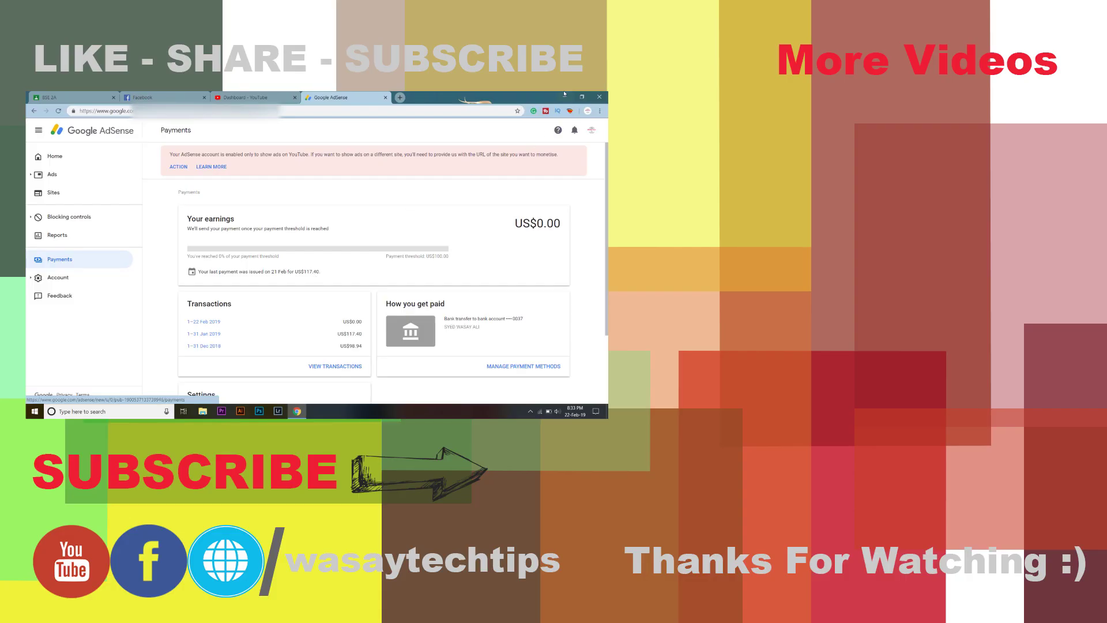
click(565, 96)
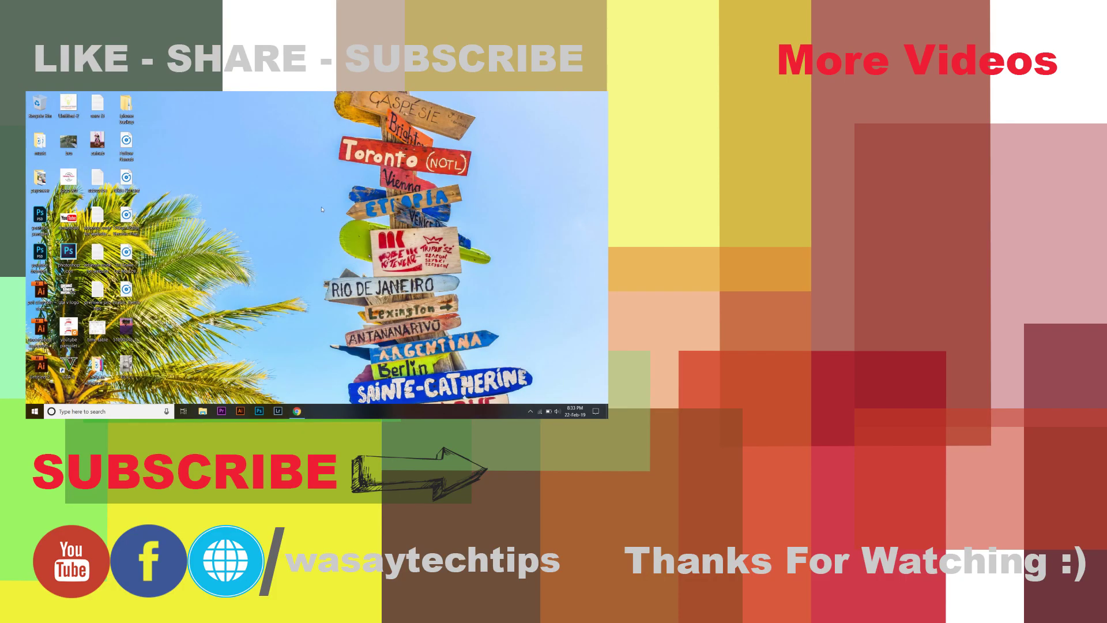